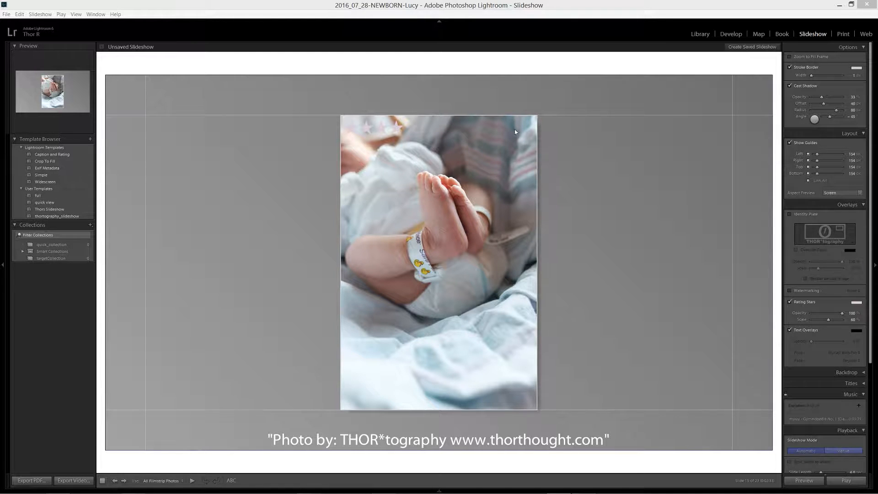
# Step: Switch to the Library's grid view of the Quick Collection and enlarge the photo thumbnails
pyautogui.click(704, 36)
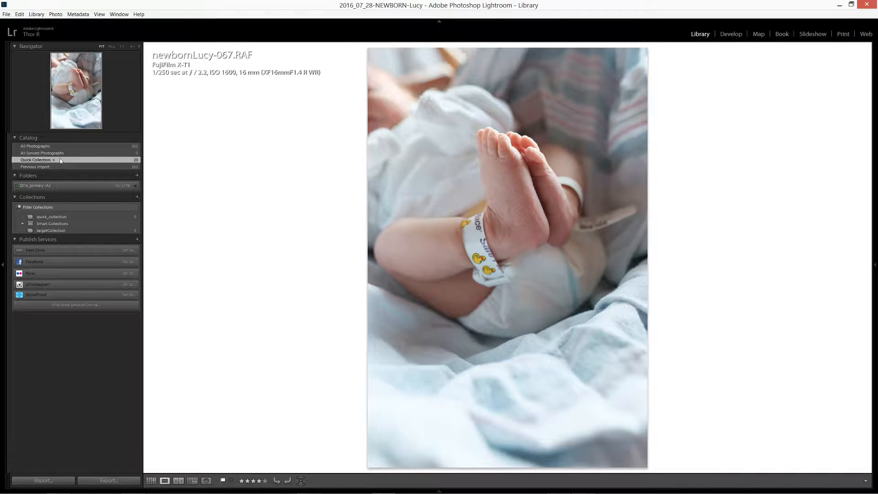
pyautogui.press('g')
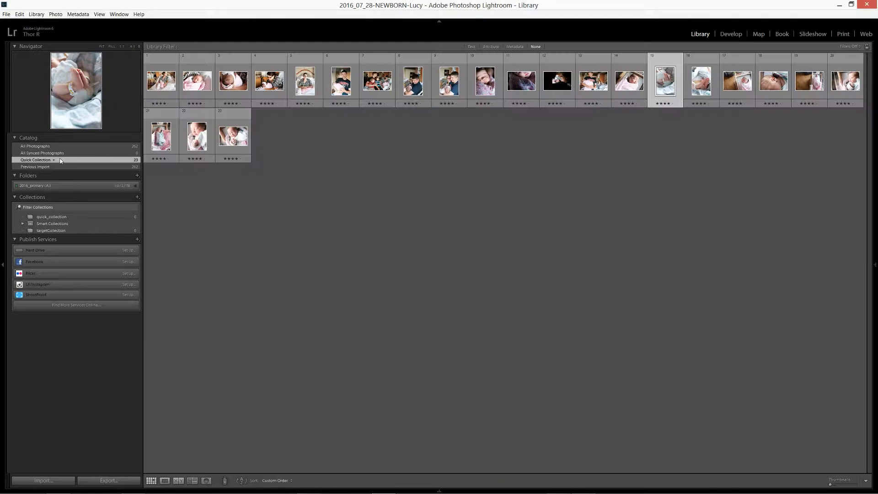
pyautogui.click(846, 484)
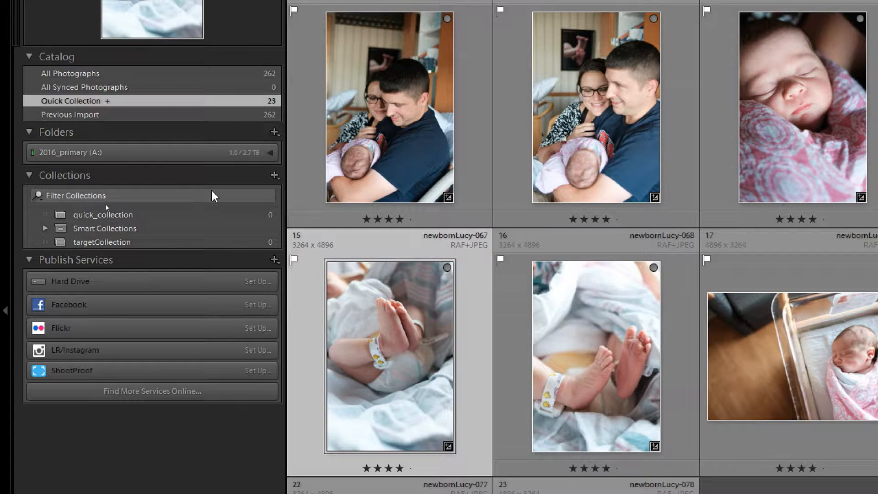
# Step: Create a new collection named "Slideshow", without including selected photos or placing it inside a collection set
pyautogui.click(274, 175)
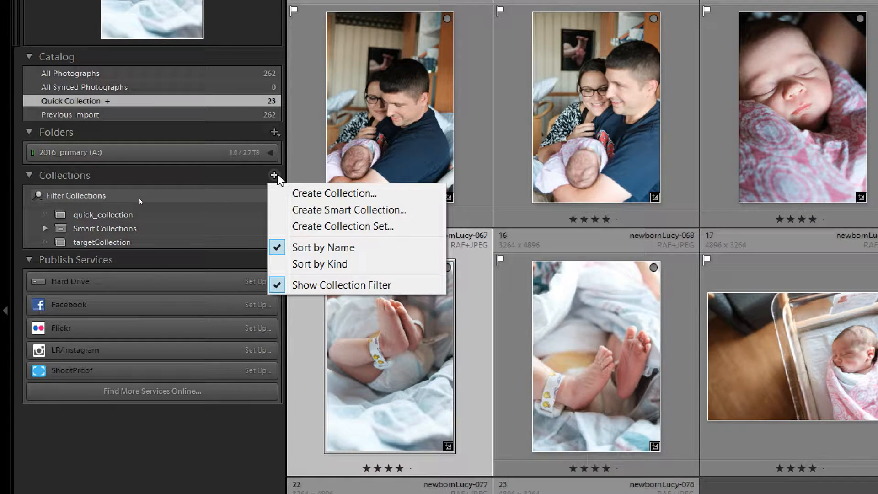
pyautogui.click(295, 193)
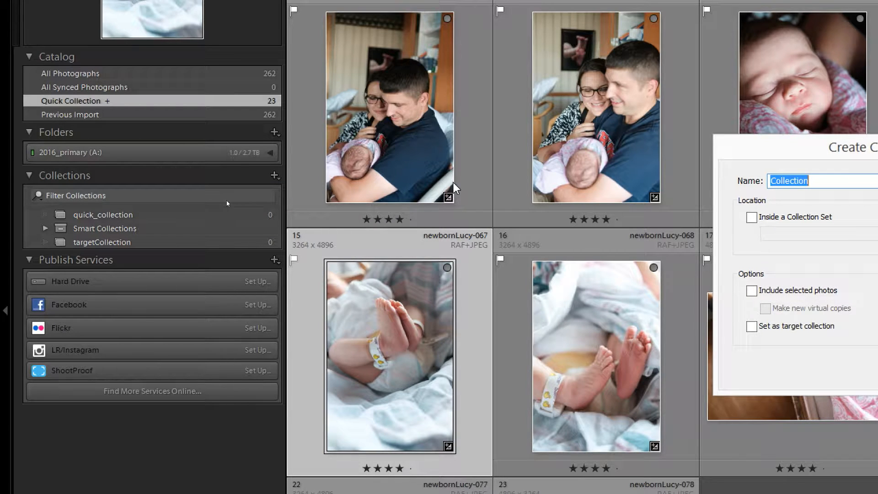
pyautogui.write('Slideshow')
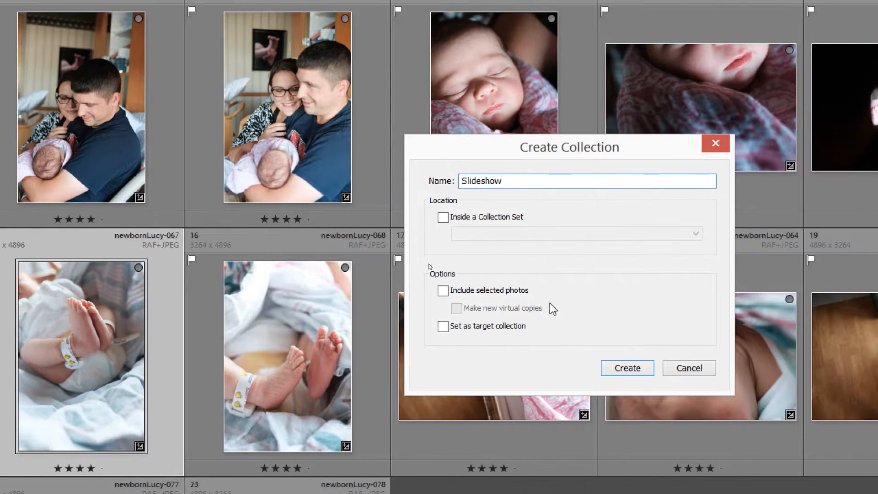
pyautogui.click(625, 369)
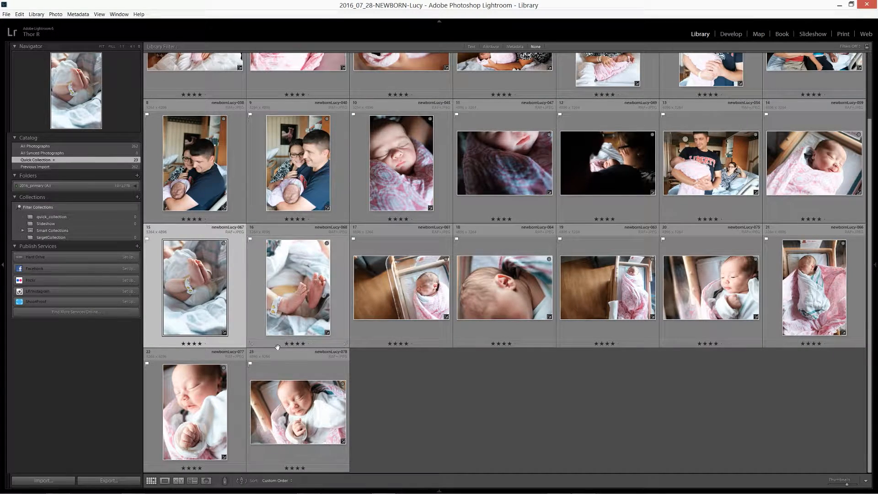
# Step: Add all the Quick Collection photos to the Slideshow collection and open that collection
pyautogui.click(288, 376)
pyautogui.hotkey('ctrl', 'a')
pyautogui.moveTo(282, 296); pyautogui.dragTo(102, 226)
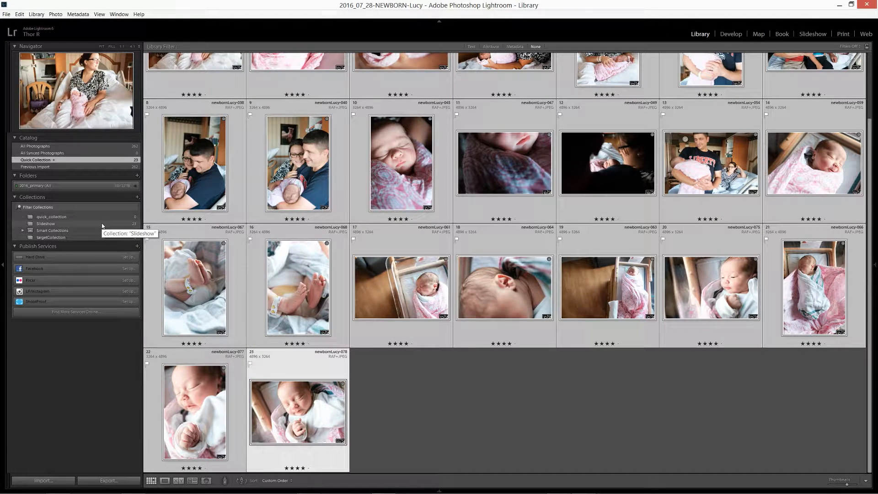
pyautogui.click(103, 225)
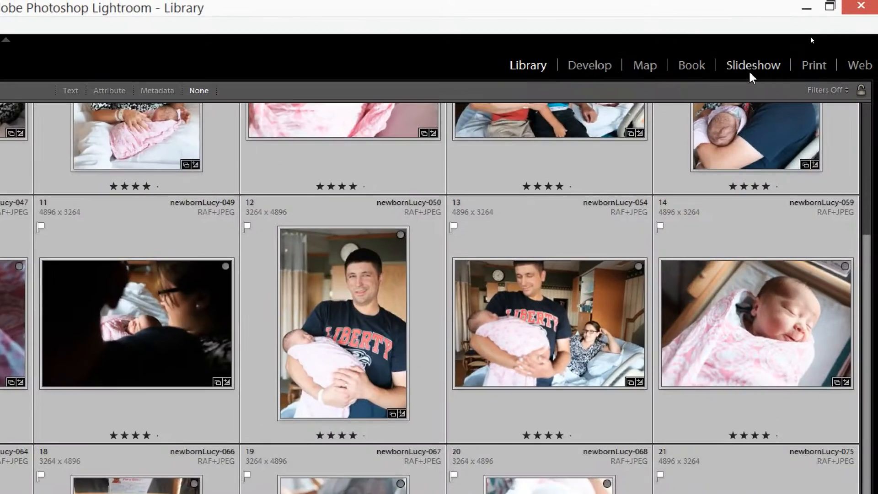
# Step: Switch to the Slideshow module and expand all of its settings sections
pyautogui.click(814, 36)
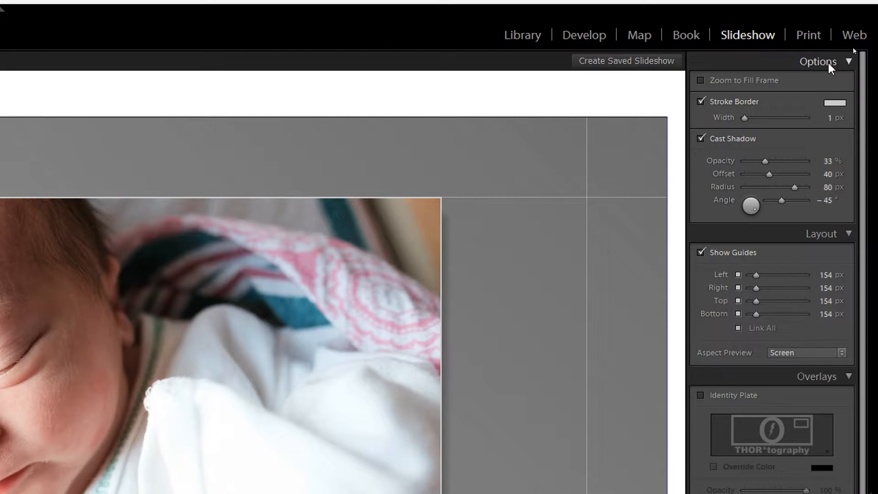
pyautogui.rightClick(828, 63)
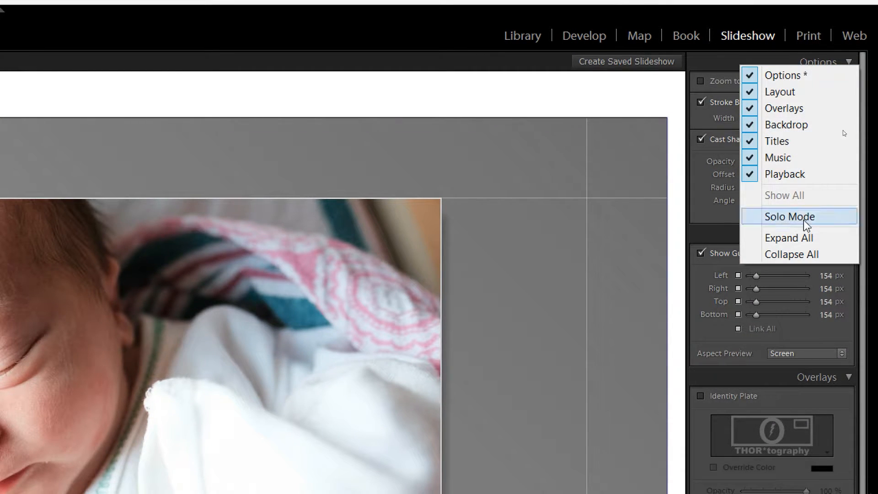
pyautogui.click(804, 238)
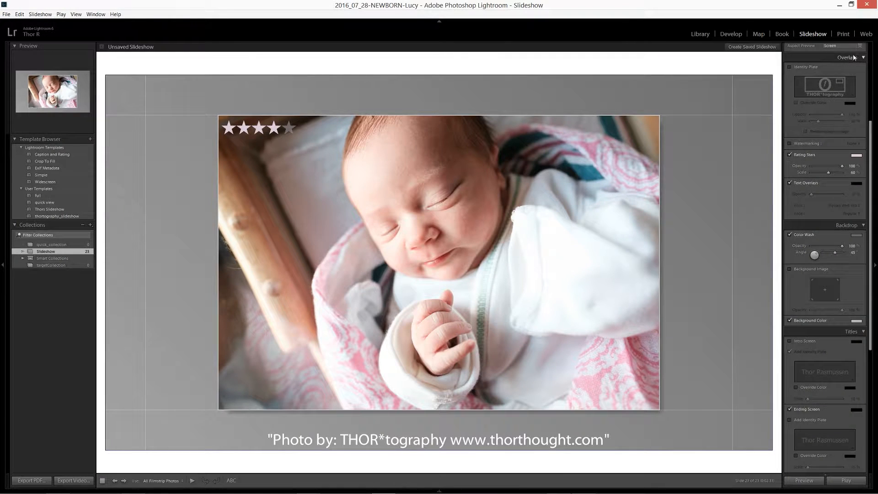
pyautogui.scroll(5, 829, 118)
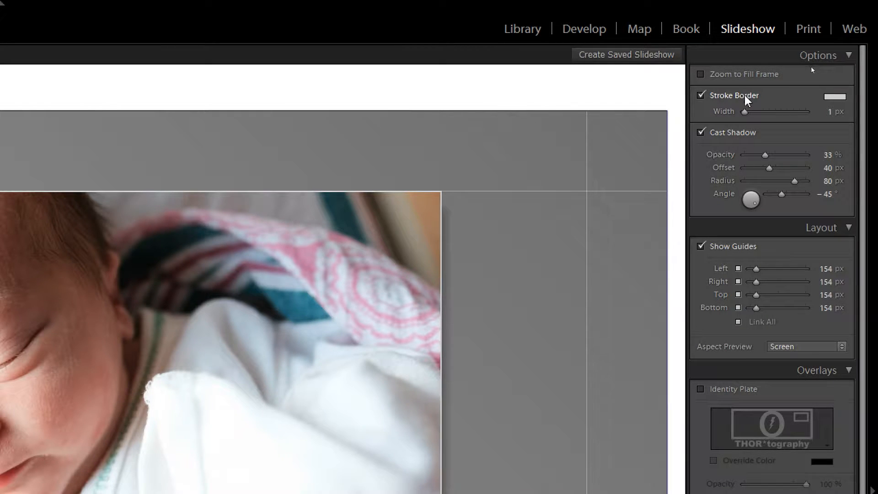
# Step: Set the stroke border to 11 px wide in 60% grey and turn the border off
pyautogui.moveTo(745, 111); pyautogui.dragTo(776, 112)
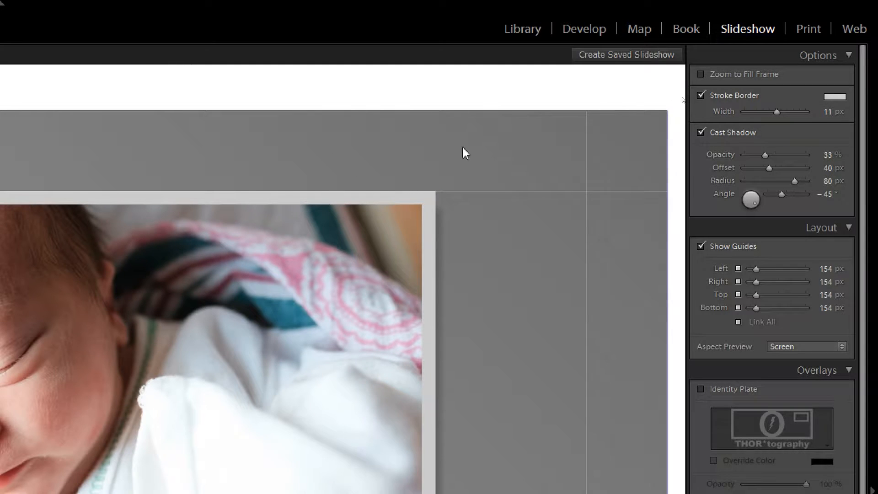
pyautogui.click(835, 97)
pyautogui.click(752, 120)
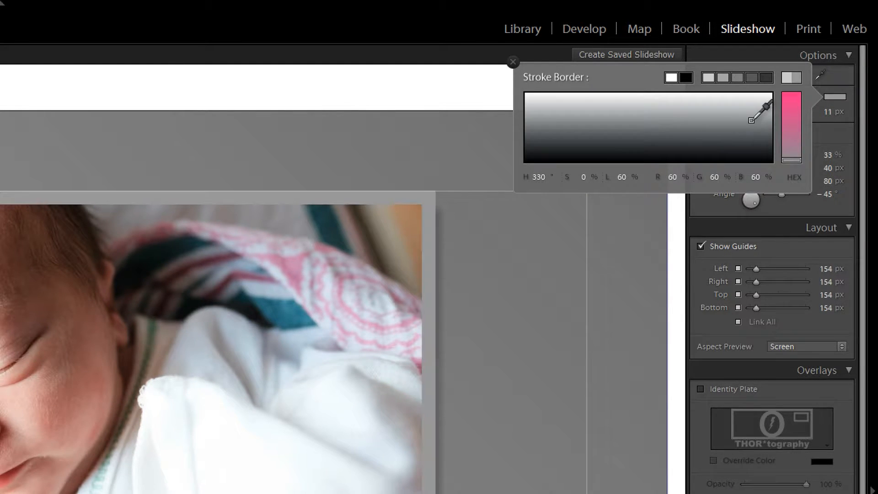
pyautogui.click(512, 62)
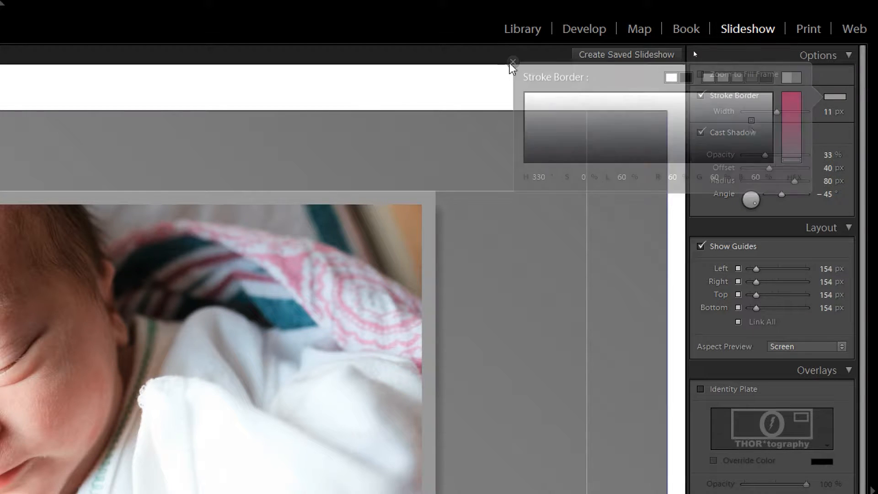
pyautogui.click(701, 95)
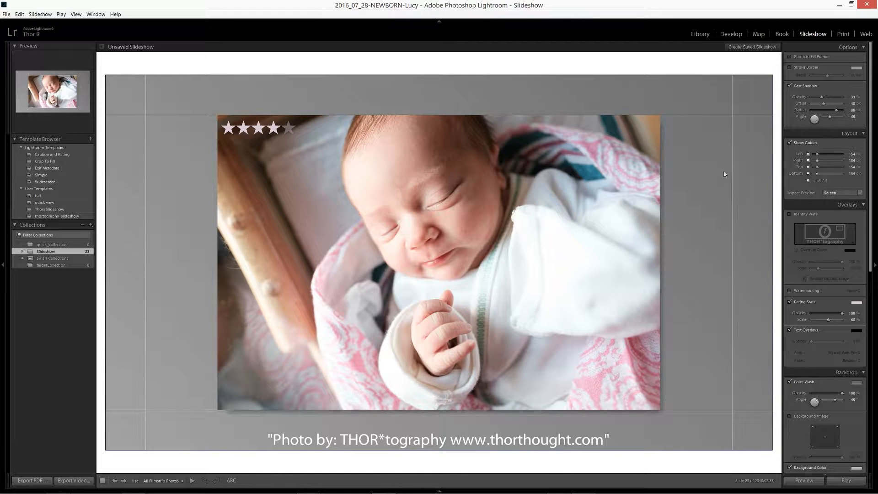
# Step: Set the cast shadow's opacity to 62% and turn the shadow off
pyautogui.moveTo(822, 97); pyautogui.dragTo(831, 100)
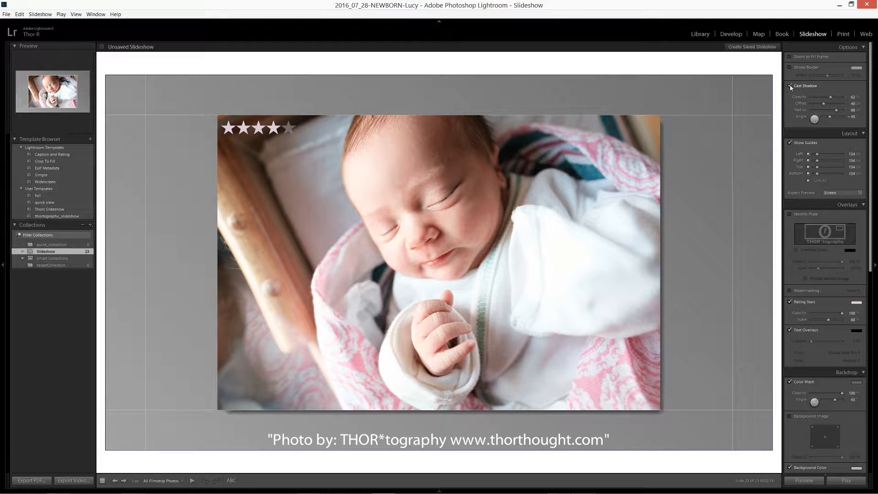
pyautogui.click(790, 86)
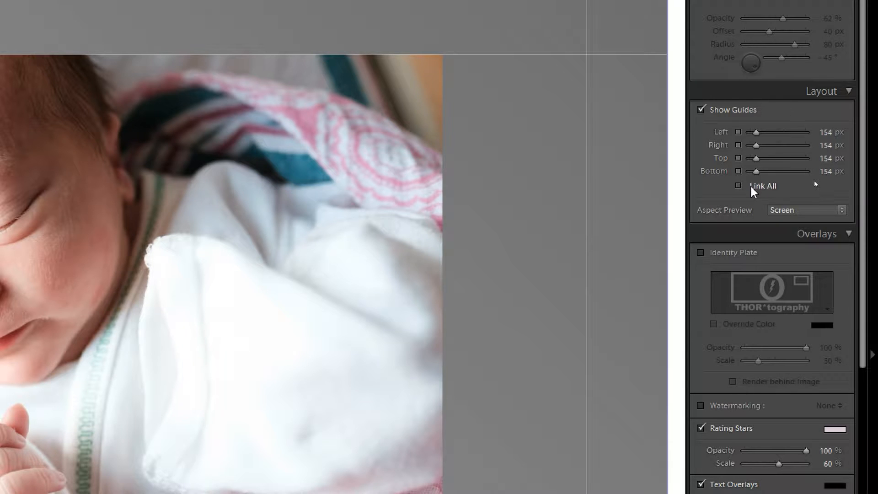
# Step: Try linked layout margins of 615 px on all four sides and reduce them to 211 px
pyautogui.moveTo(757, 171); pyautogui.dragTo(776, 171)
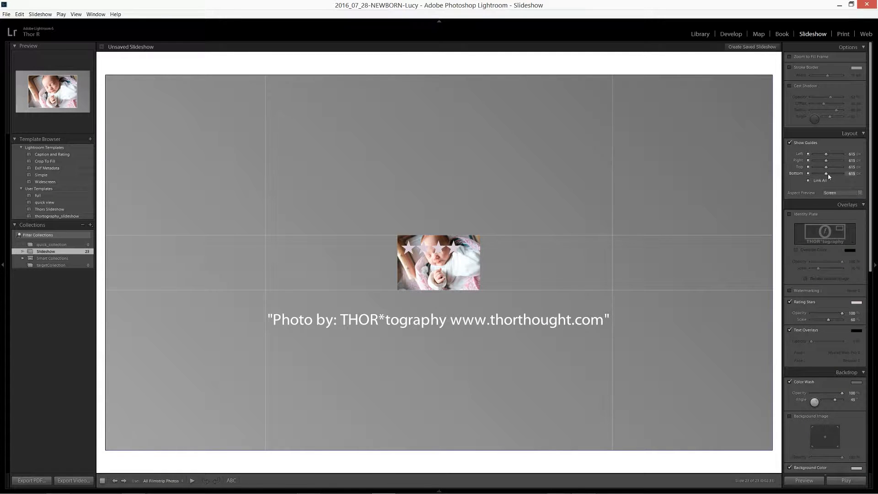
pyautogui.moveTo(827, 175); pyautogui.dragTo(819, 172)
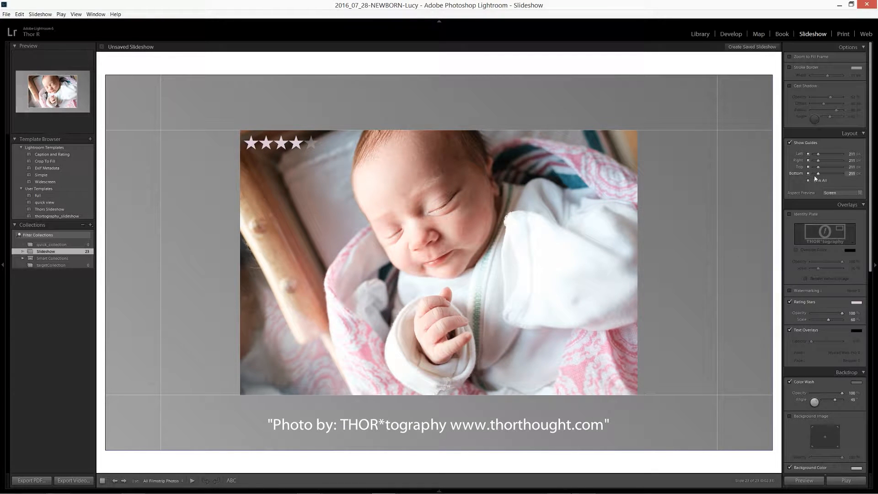
# Step: Unlink the layout margins, set the bottom to 123 px and the top to 193 px, and relink all four sides
pyautogui.click(809, 181)
pyautogui.moveTo(821, 176)
pyautogui.mouseDown()
pyautogui.moveTo(831, 177)
pyautogui.moveTo(816, 174)
pyautogui.mouseUp()
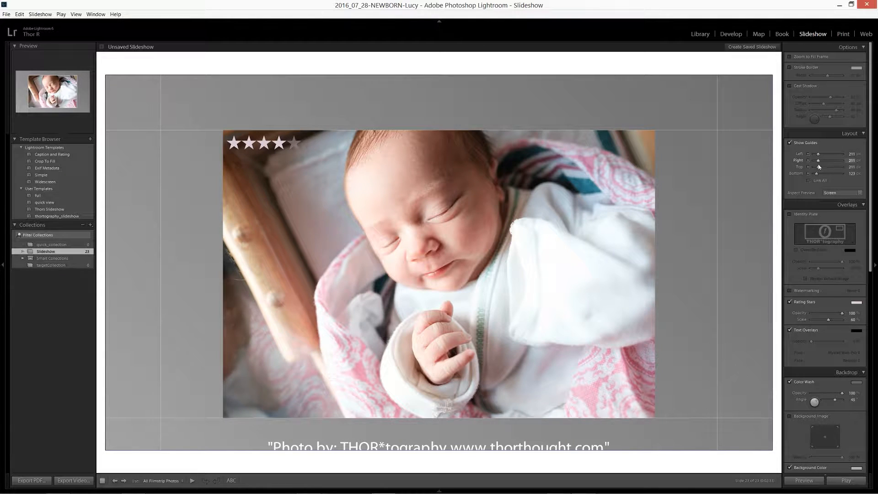
pyautogui.moveTo(819, 167); pyautogui.dragTo(824, 170)
pyautogui.moveTo(827, 170); pyautogui.dragTo(818, 169)
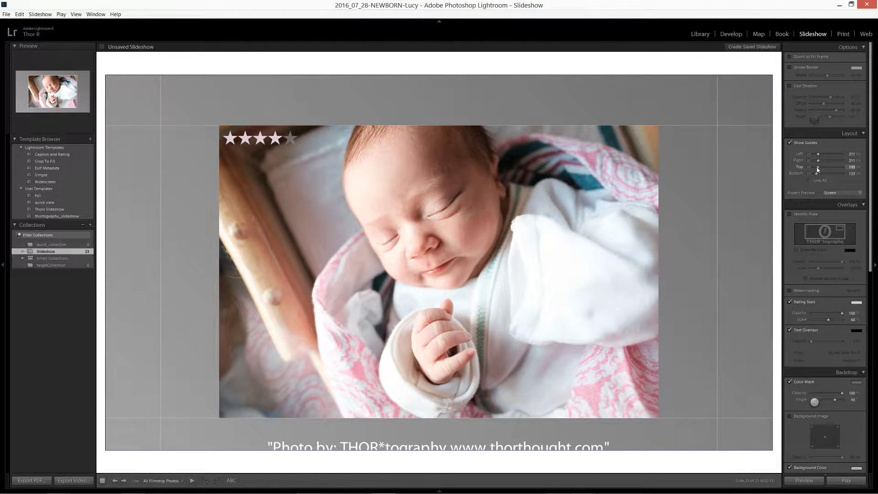
pyautogui.click(818, 180)
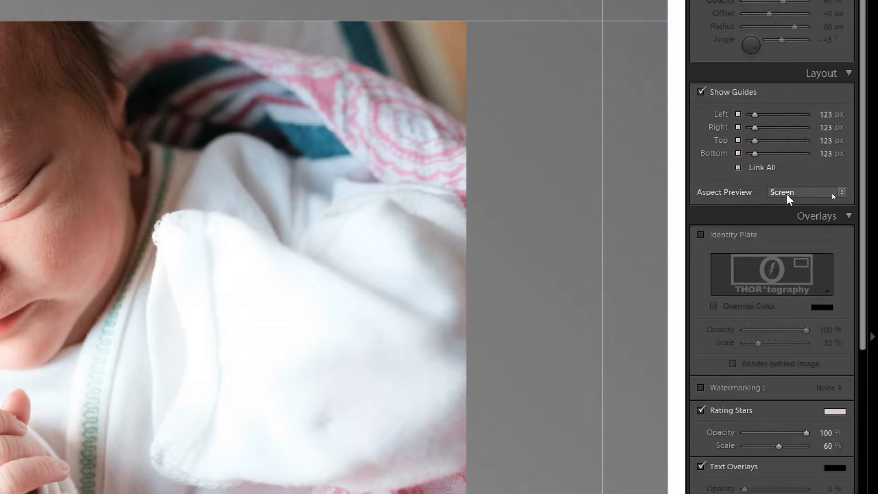
# Step: Try the 16:9 and 4:3 aspect previews for the slide and return the aspect preview to Screen
pyautogui.click(832, 195)
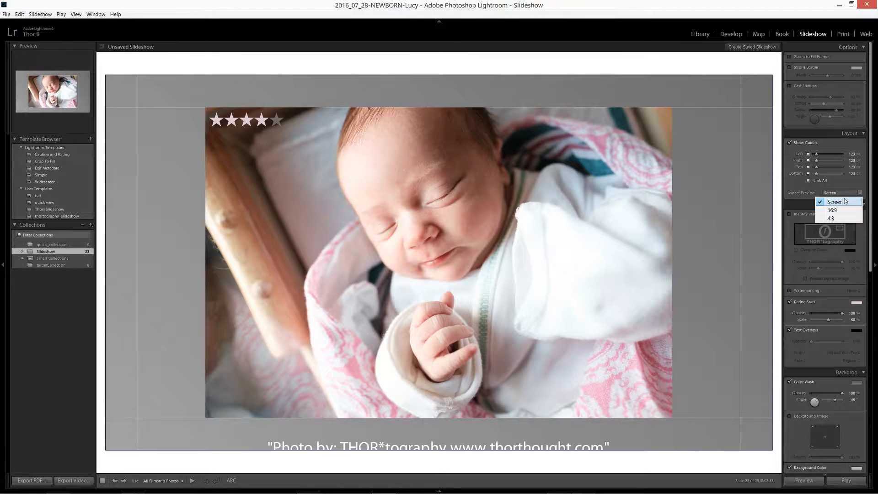
pyautogui.click(841, 210)
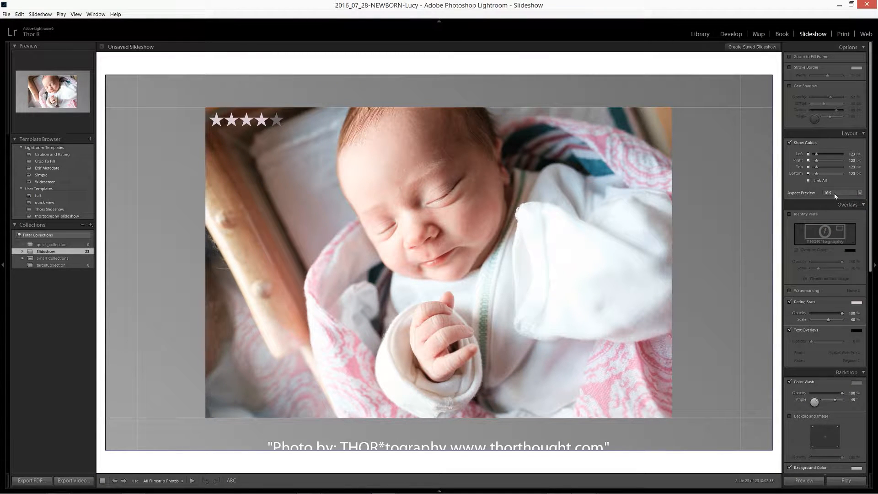
pyautogui.click(835, 194)
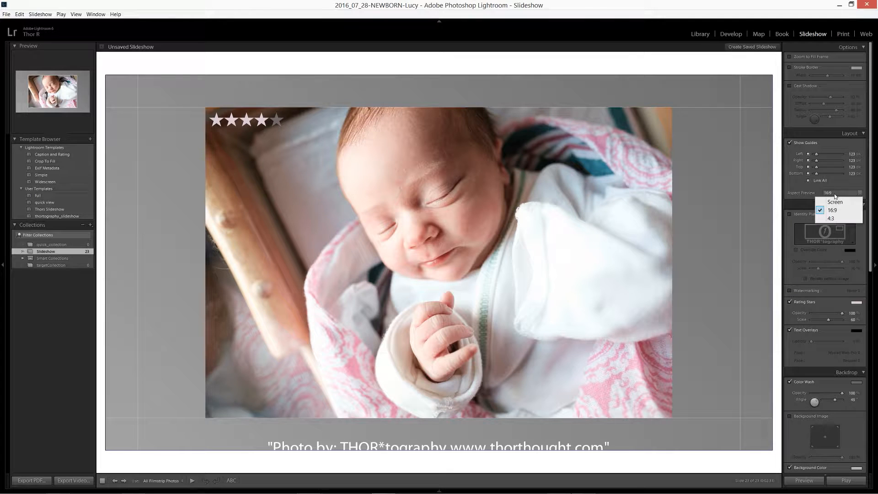
pyautogui.click(840, 219)
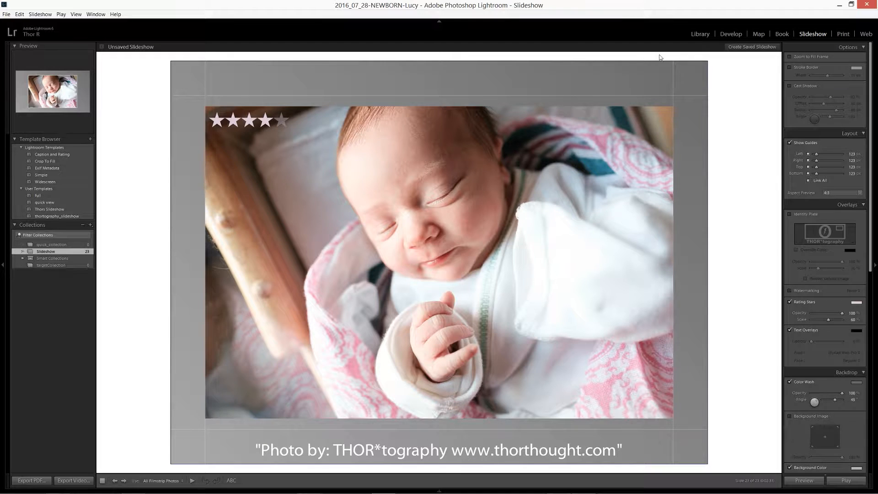
pyautogui.click(846, 193)
pyautogui.click(836, 201)
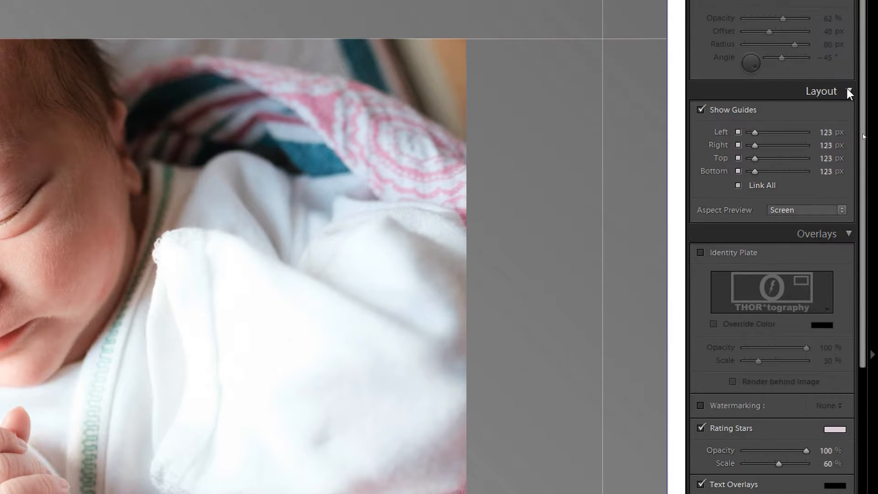
# Step: Enable the identity plate overlay on the slides and switch it to the Main Identity Plate
pyautogui.click(849, 46)
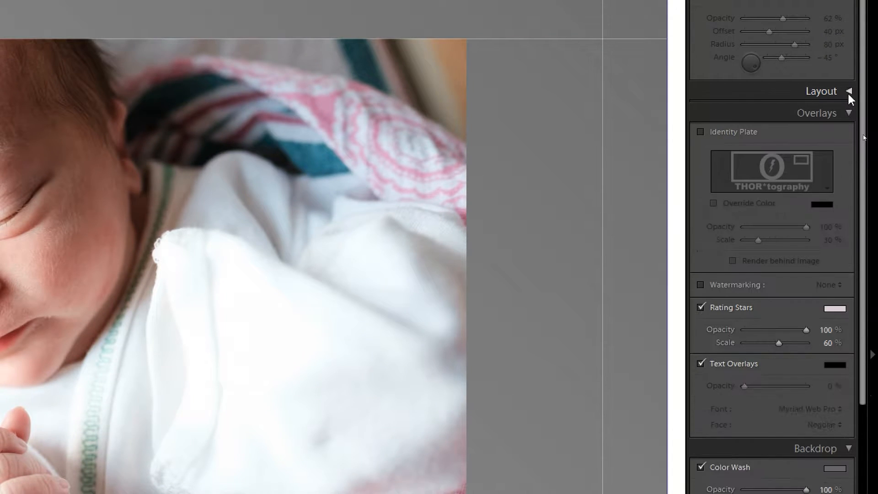
pyautogui.click(729, 133)
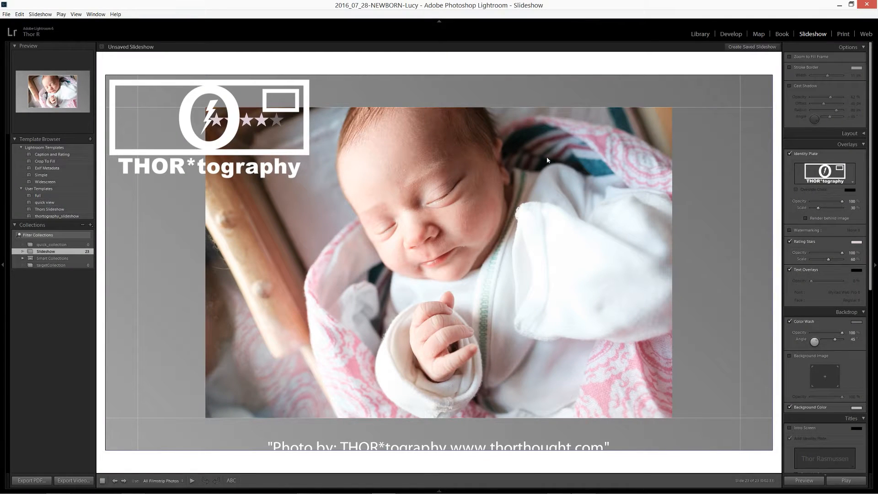
pyautogui.click(821, 172)
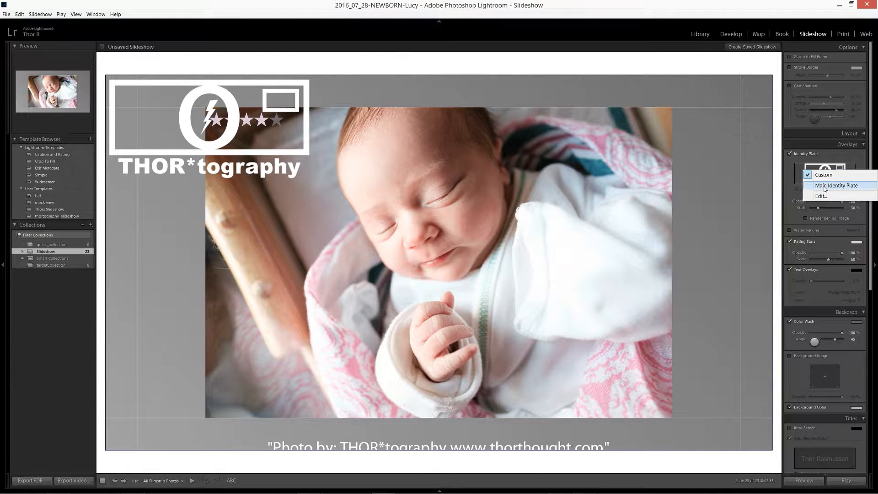
pyautogui.click(826, 186)
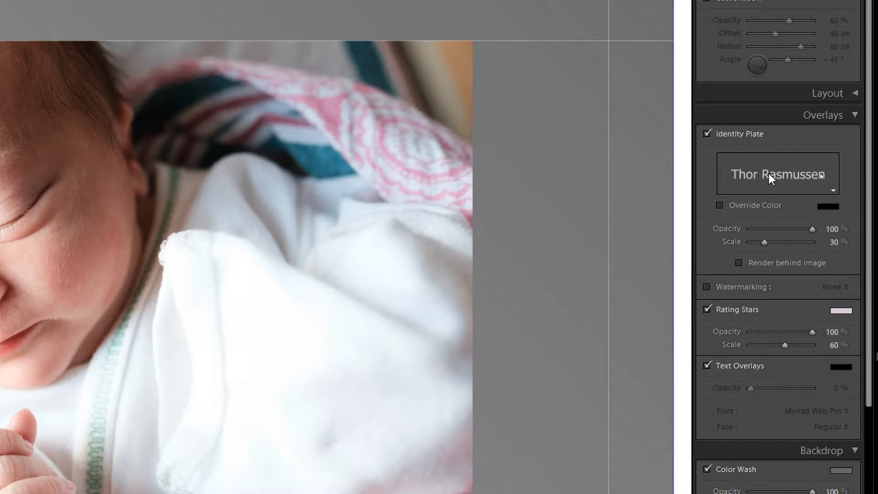
# Step: Replace the slide identity plate with the graphic thortography_v2-01-white-05 from the logos_thortography folder and scale it to 12 %
pyautogui.click(769, 174)
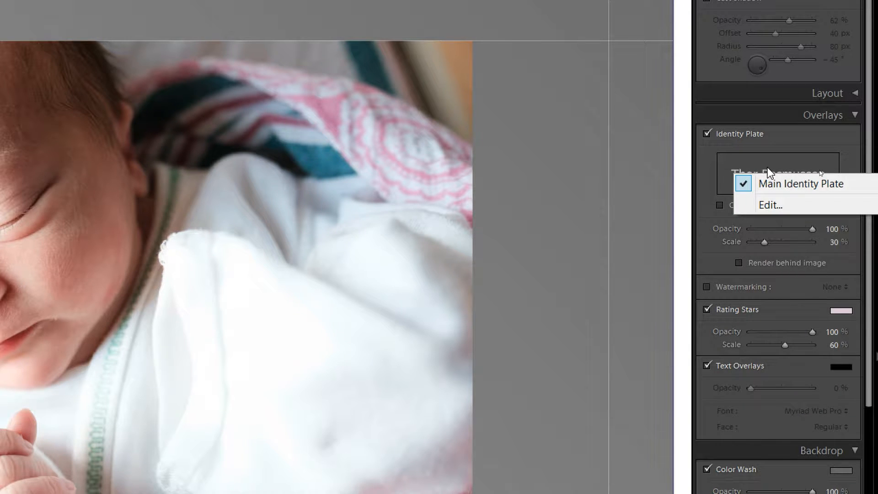
pyautogui.click(771, 205)
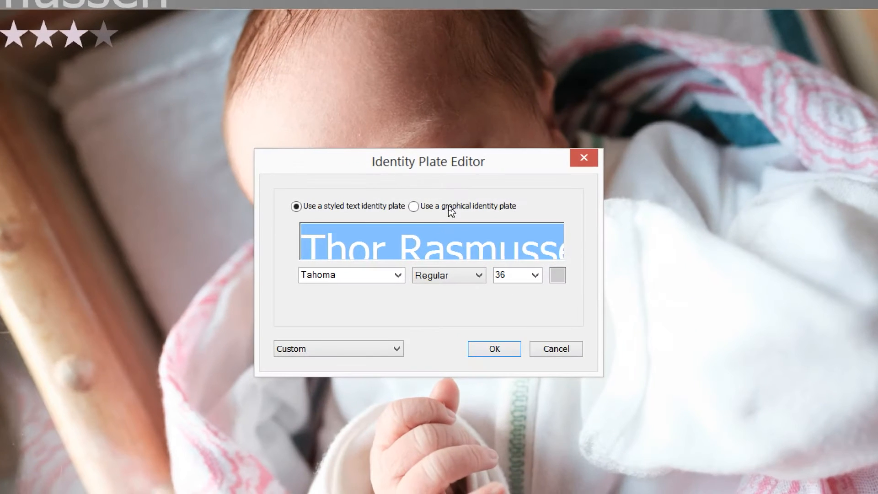
pyautogui.click(451, 209)
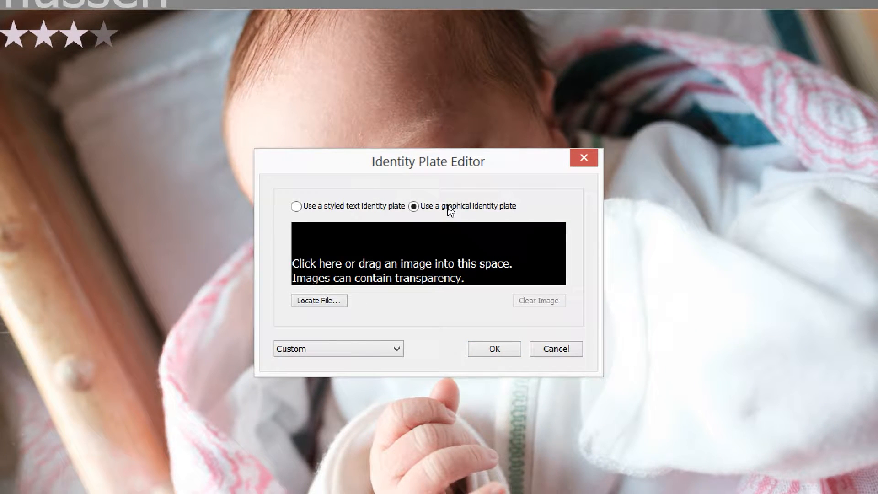
pyautogui.click(313, 302)
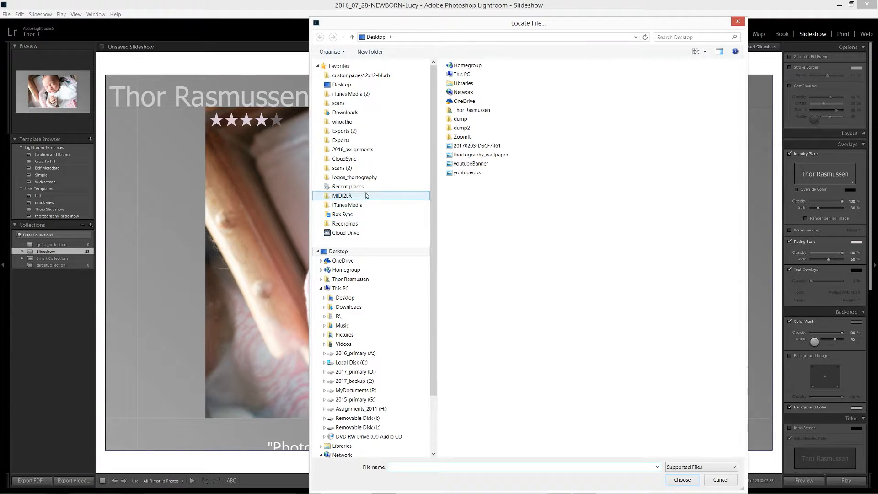
pyautogui.click(359, 178)
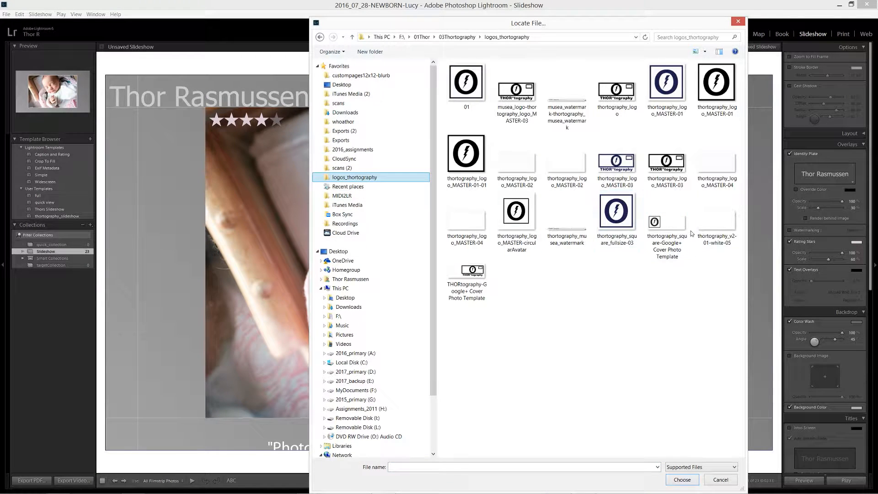
pyautogui.click(717, 231)
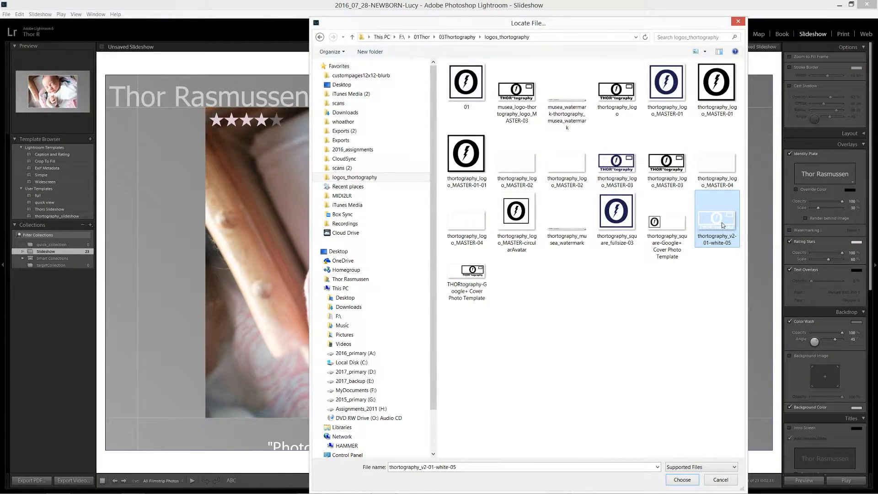
pyautogui.doubleClick(712, 221)
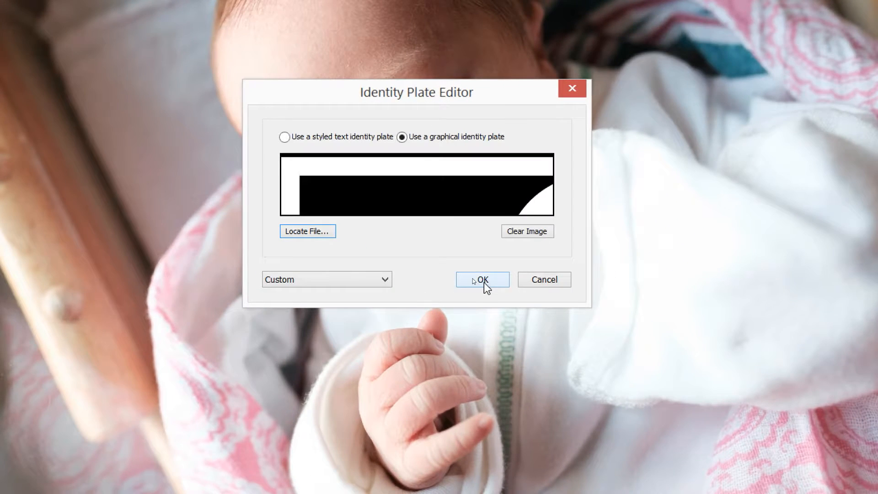
pyautogui.click(484, 282)
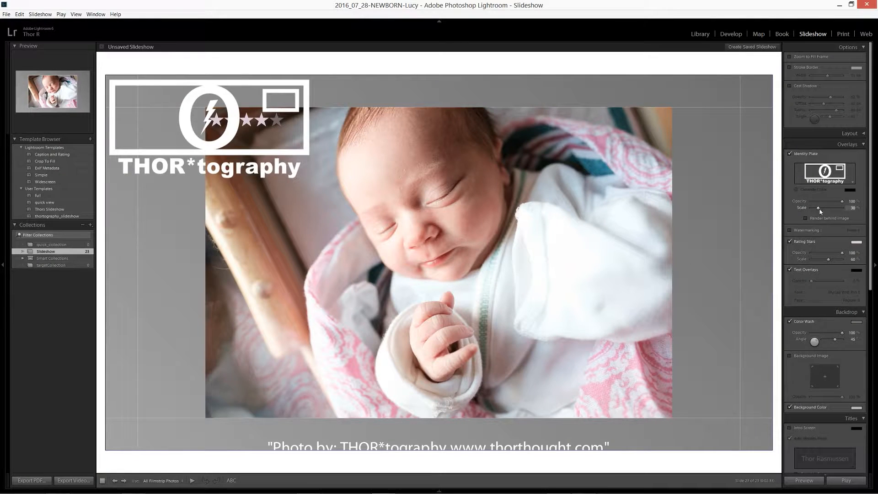
pyautogui.moveTo(820, 211); pyautogui.dragTo(813, 209)
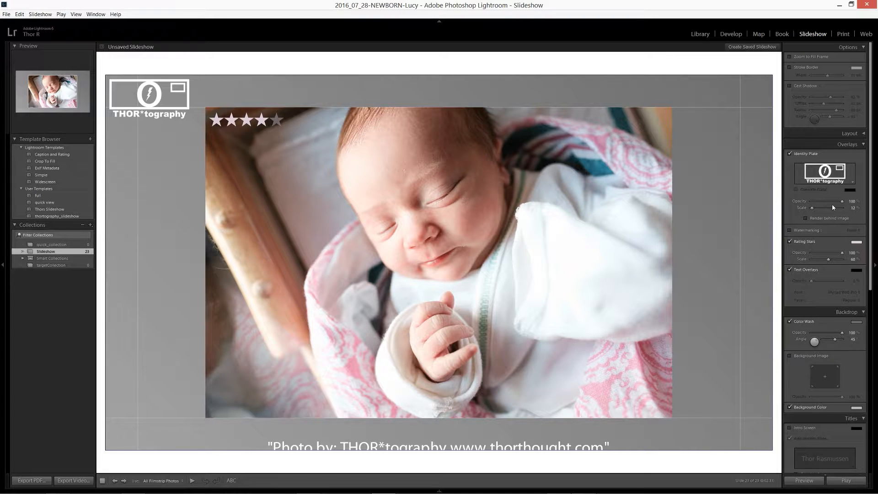
pyautogui.moveTo(832, 202)
pyautogui.mouseDown()
pyautogui.moveTo(825, 204)
pyautogui.moveTo(848, 208)
pyautogui.mouseUp()
# Step: Turn off the rating stars and the text overlays on the slides
pyautogui.click(799, 243)
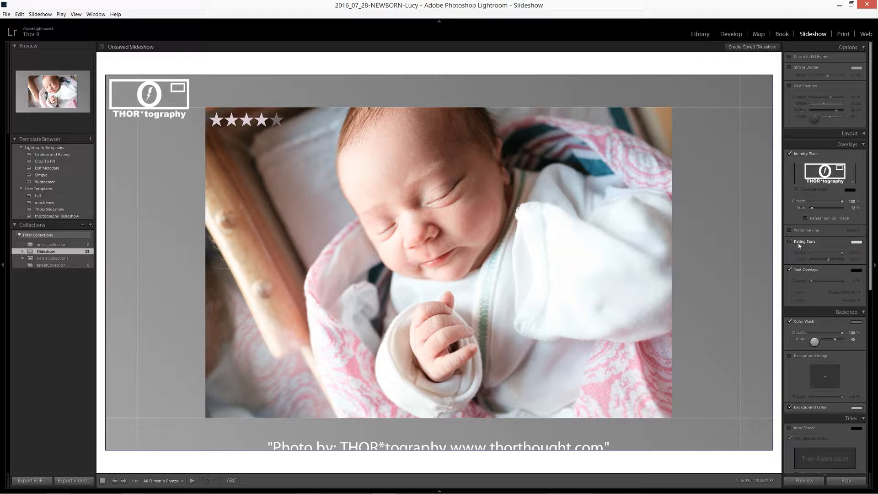
pyautogui.click(805, 271)
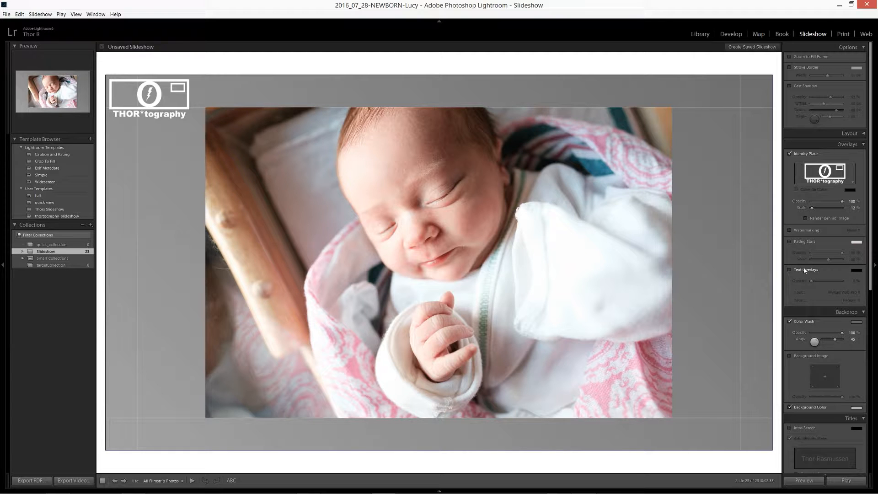
pyautogui.click(805, 270)
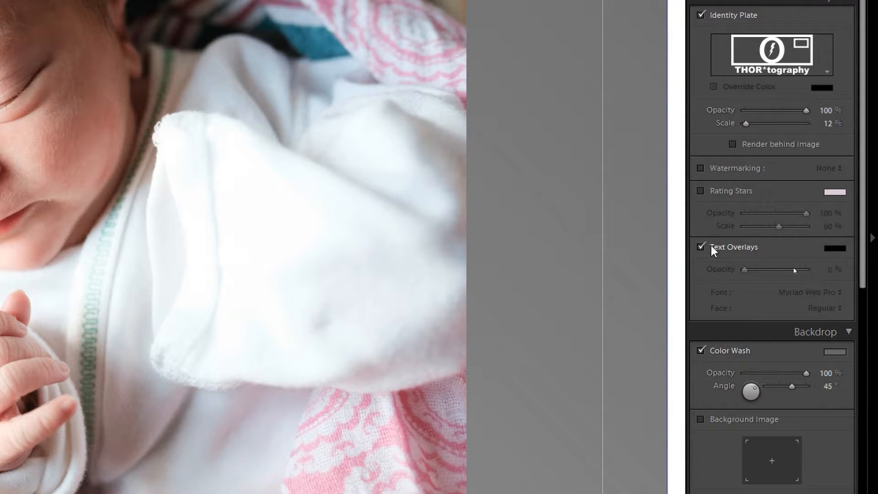
pyautogui.click(712, 250)
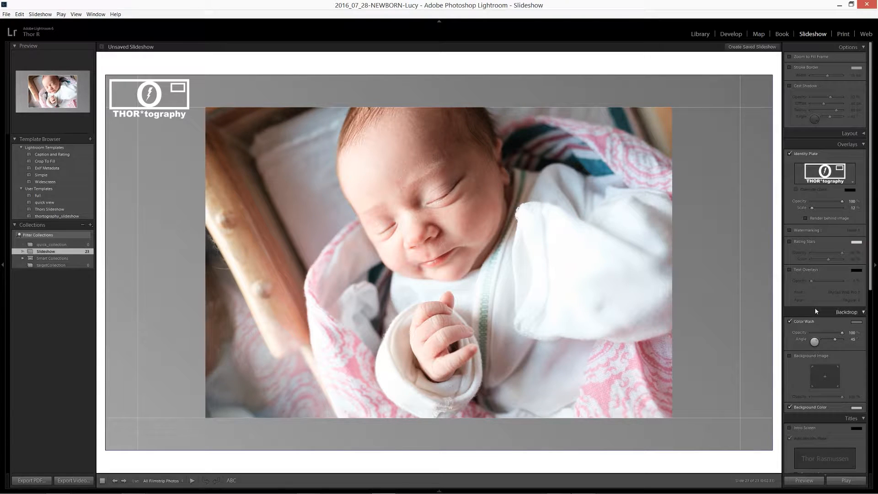
pyautogui.click(859, 145)
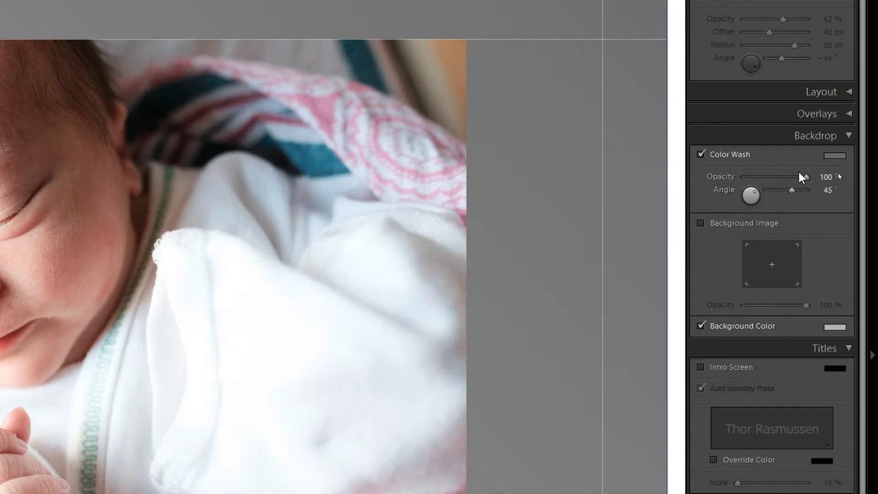
# Step: Try different backdrop colour wash directions and set the wash angle to 117° at 100 % opacity
pyautogui.moveTo(804, 176); pyautogui.dragTo(819, 188)
pyautogui.moveTo(754, 190); pyautogui.dragTo(762, 201)
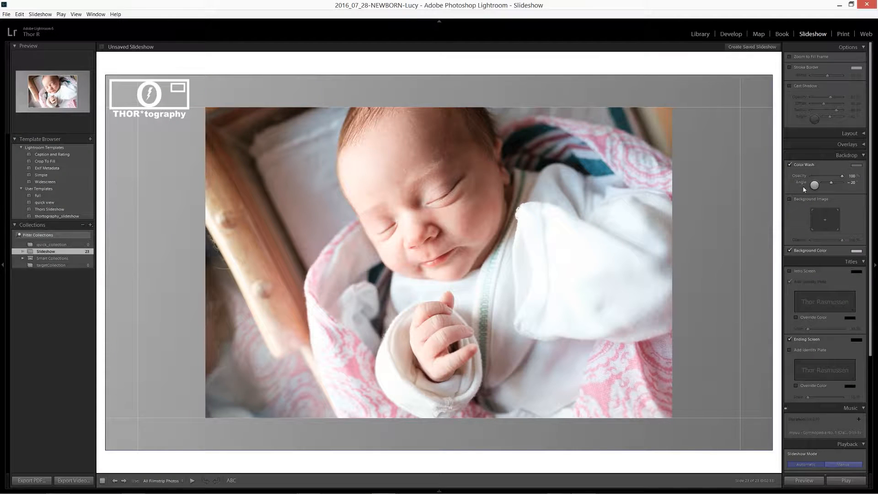
pyautogui.moveTo(810, 187); pyautogui.dragTo(808, 192)
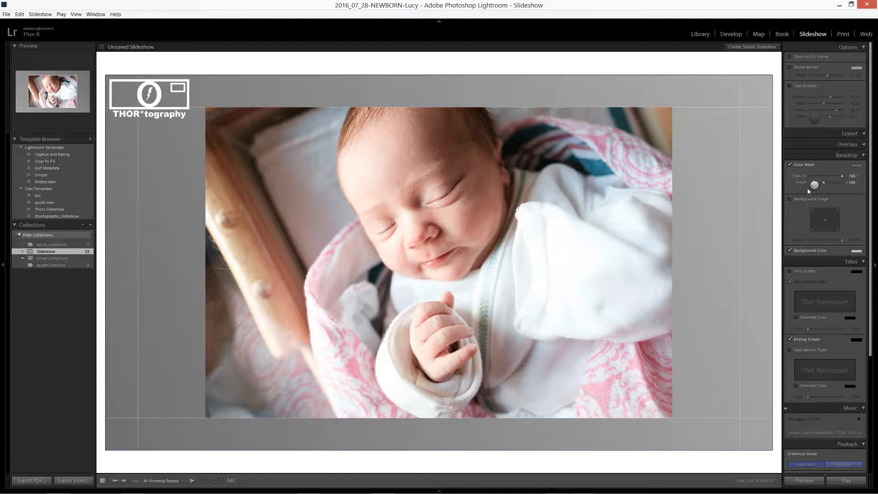
pyautogui.moveTo(812, 186); pyautogui.dragTo(815, 185)
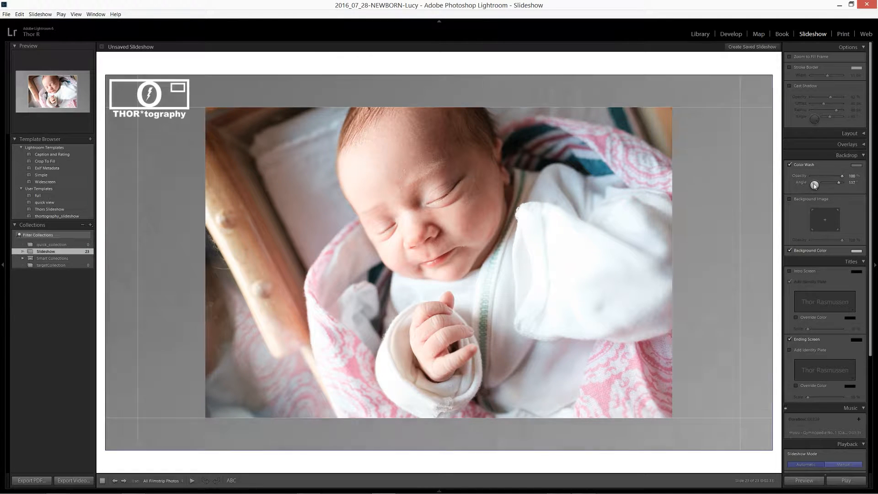
# Step: Try the background image option with the filmstrip shown and turn the background image off again
pyautogui.click(811, 200)
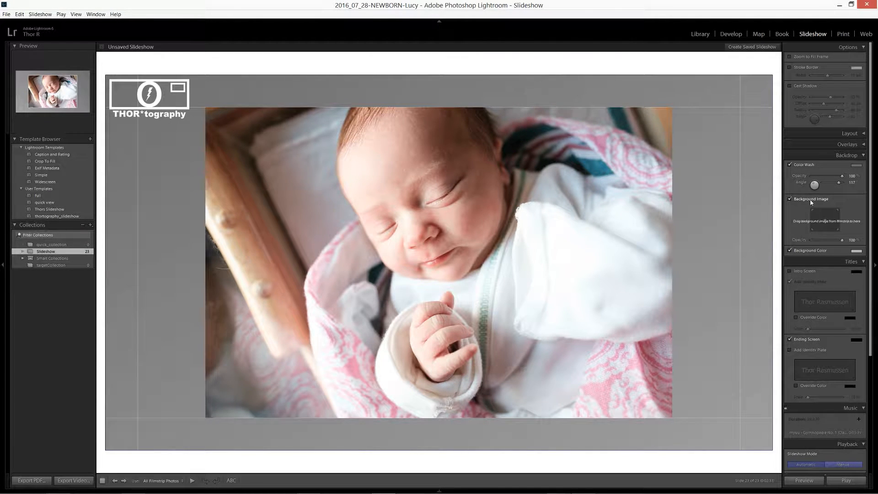
pyautogui.click(811, 202)
pyautogui.click(811, 202)
pyautogui.click(439, 490)
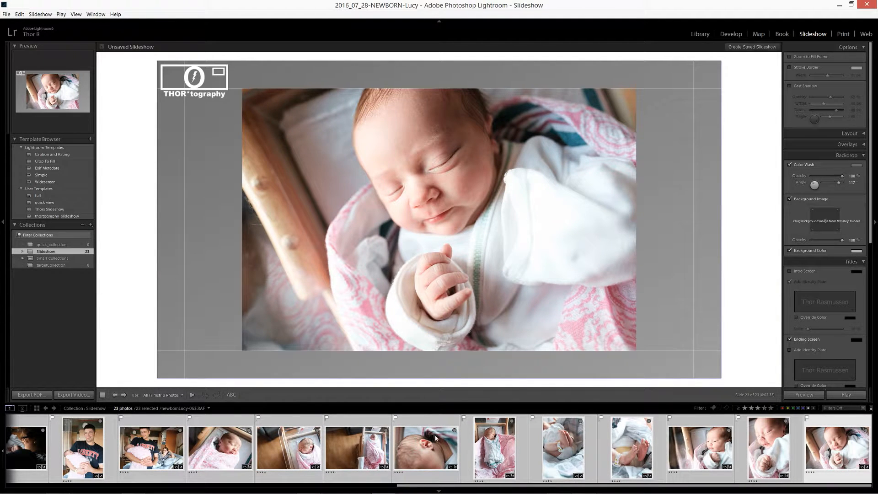
pyautogui.click(790, 199)
# Step: Turn off the backdrop colour wash and set the slide background colour to black
pyautogui.click(790, 165)
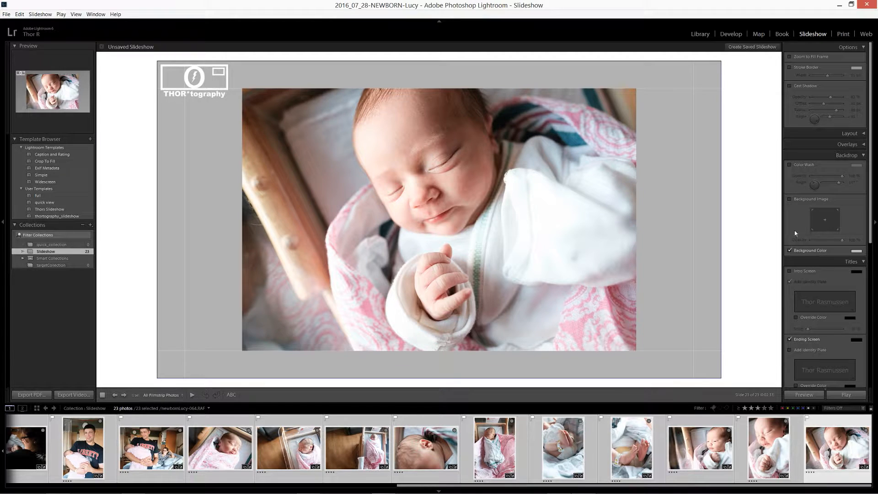
pyautogui.click(856, 250)
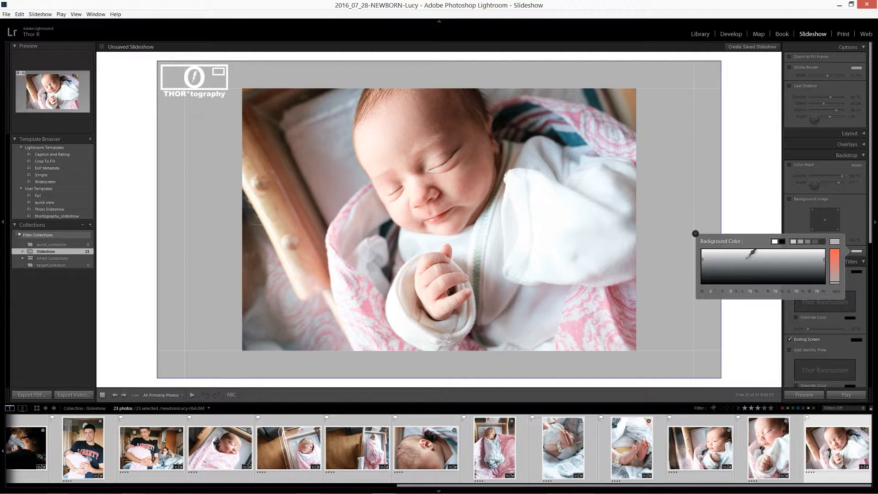
pyautogui.click(782, 241)
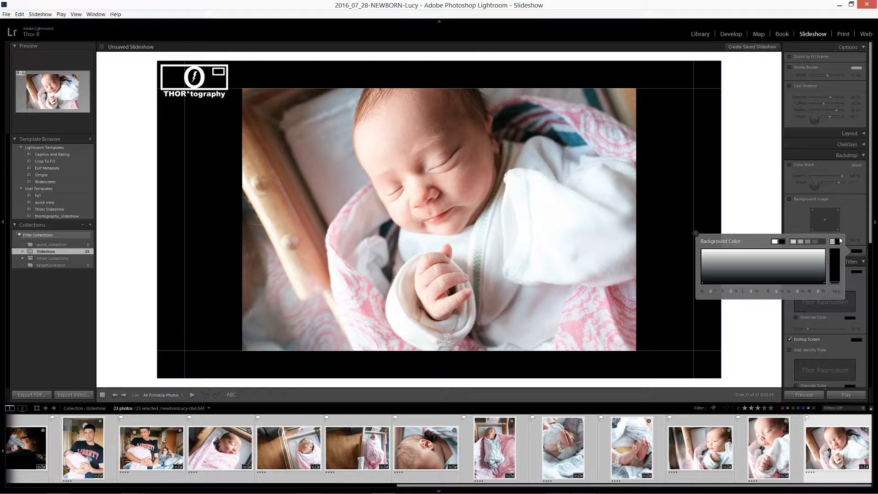
pyautogui.click(696, 233)
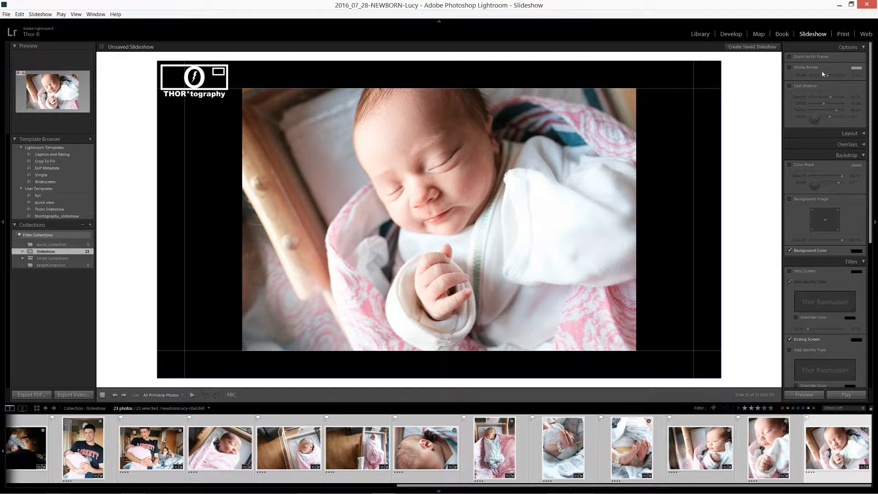
# Step: Enable the stroke border around the photo and change its colour to white
pyautogui.click(790, 67)
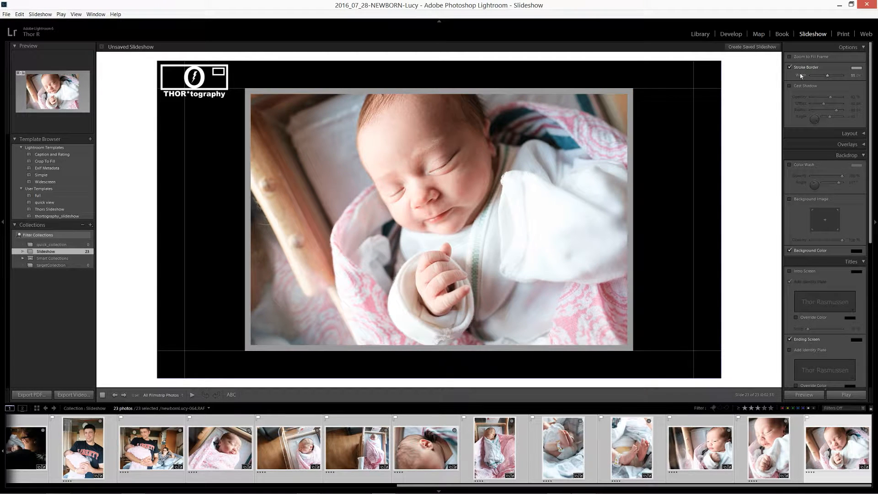
pyautogui.click(857, 68)
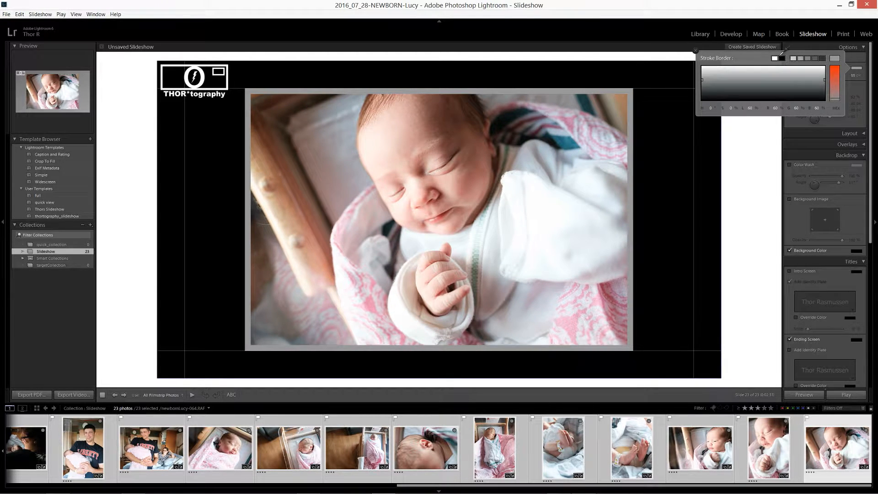
pyautogui.click(774, 58)
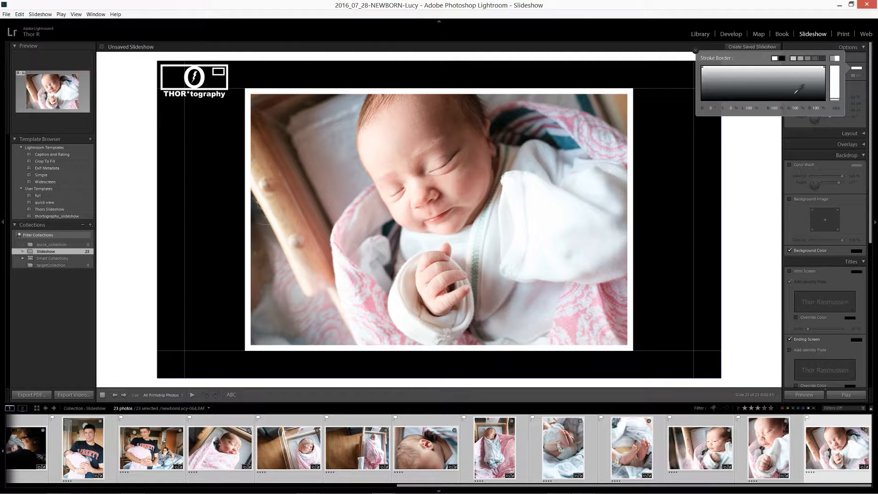
pyautogui.click(742, 173)
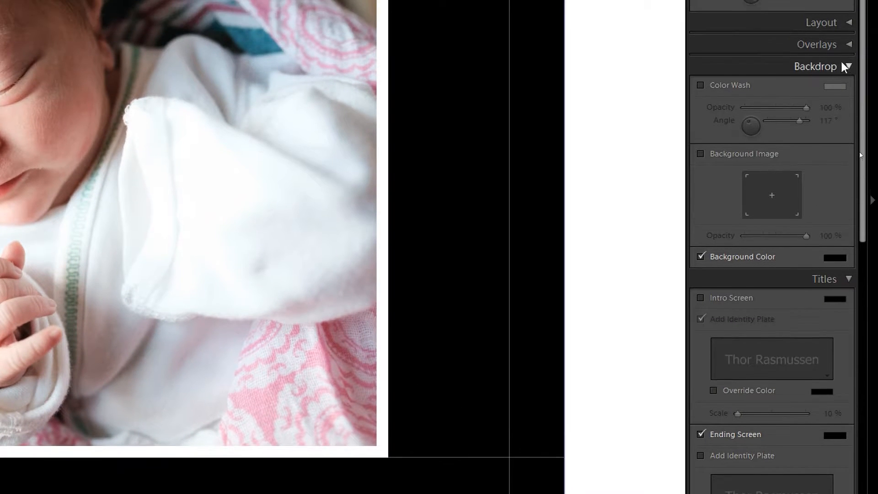
# Step: Enable the intro screen and replace its identity plate with the white THOR*tography logo graphic
pyautogui.click(846, 66)
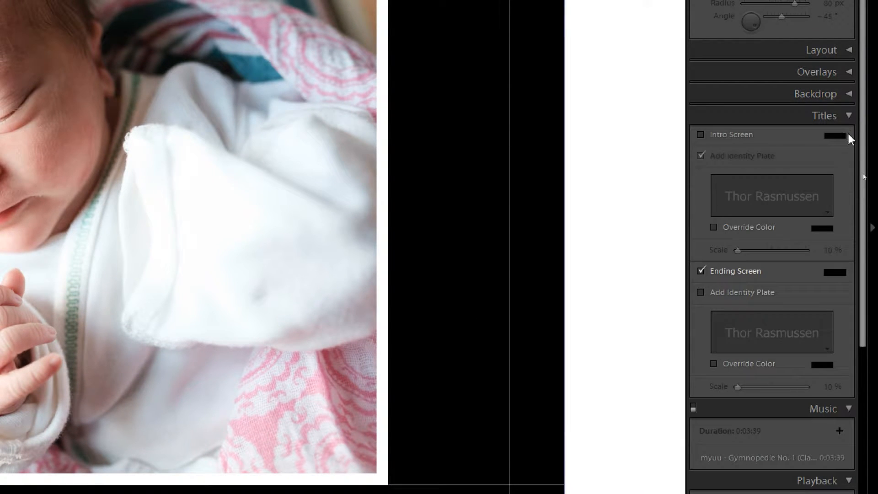
pyautogui.click(713, 134)
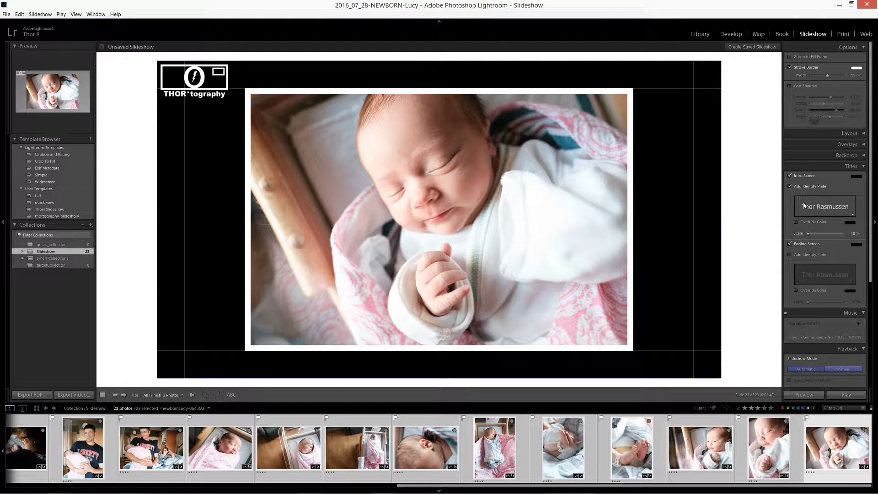
pyautogui.click(805, 205)
pyautogui.click(813, 218)
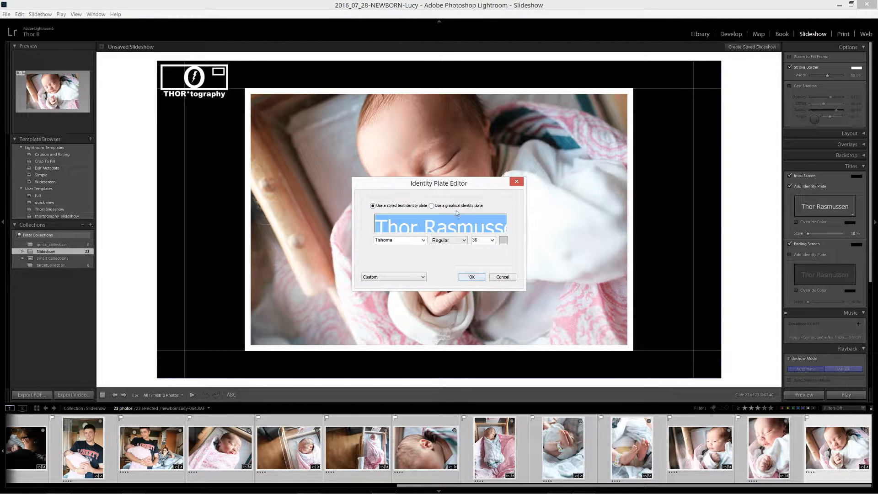
pyautogui.click(432, 205)
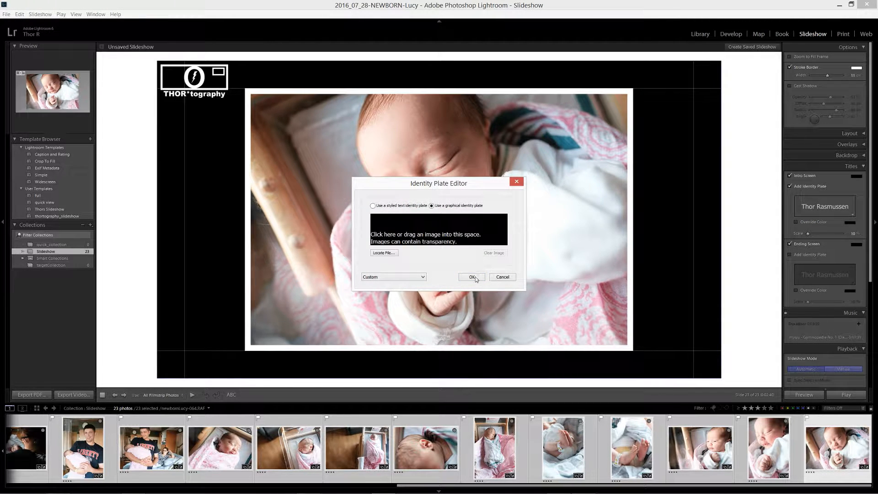
pyautogui.click(384, 252)
pyautogui.click(723, 240)
pyautogui.click(688, 480)
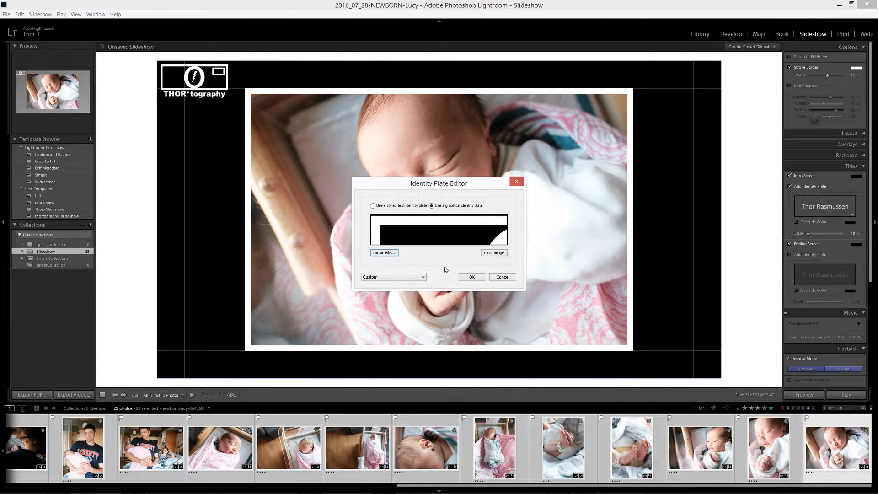
pyautogui.click(465, 278)
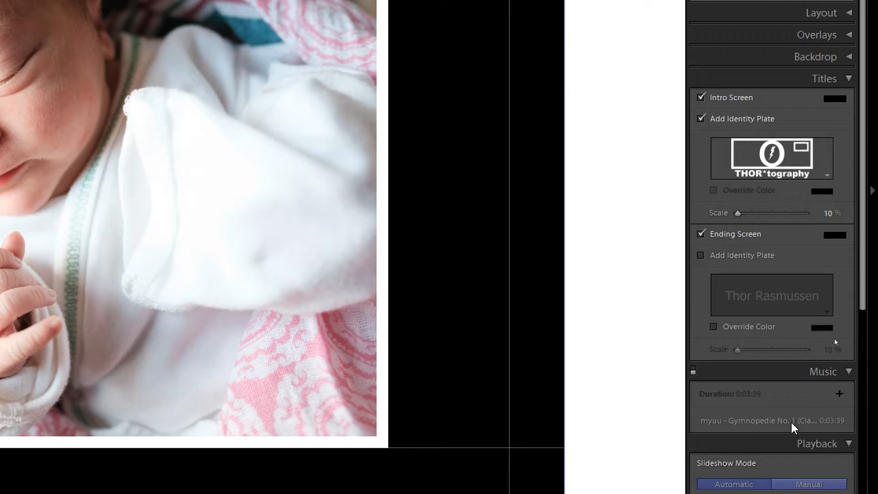
# Step: Enable the music soundtrack for the slideshow
pyautogui.scroll(-3, 793, 427)
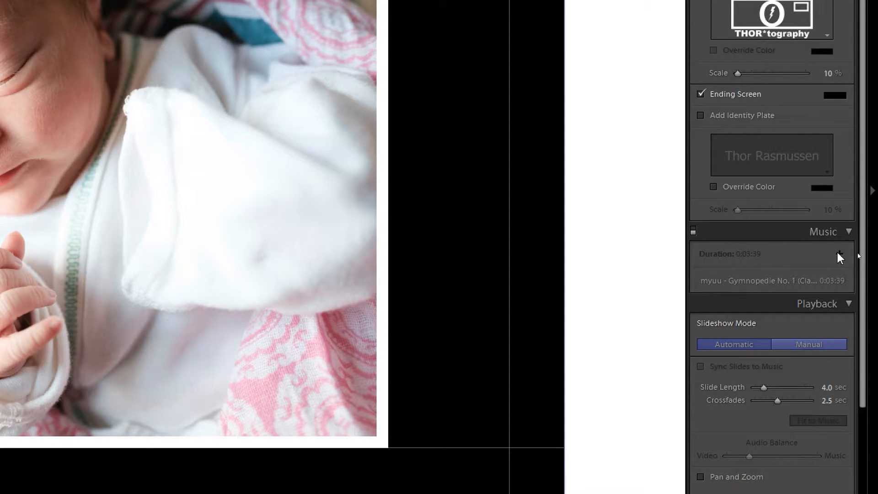
pyautogui.click(694, 230)
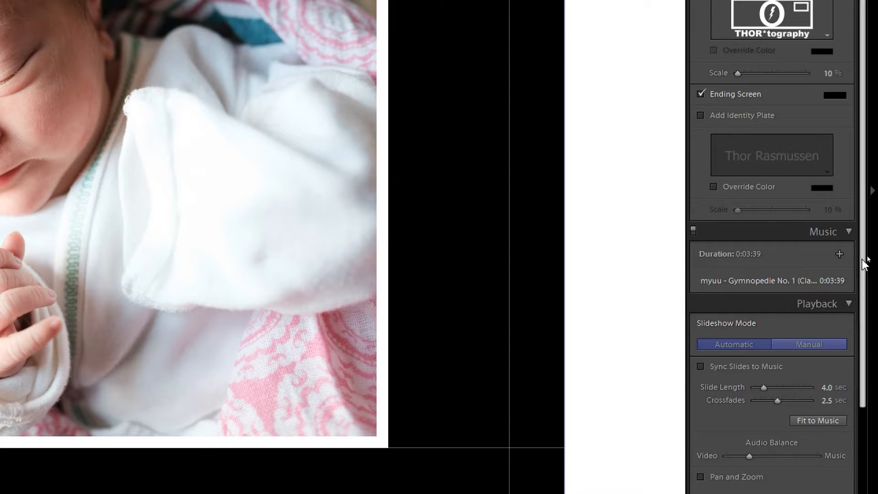
# Step: Try to add the desktop music file "myuu - Gymnopedie No. 1 (Classical Cover)" to the slideshow's soundtrack list
pyautogui.click(840, 254)
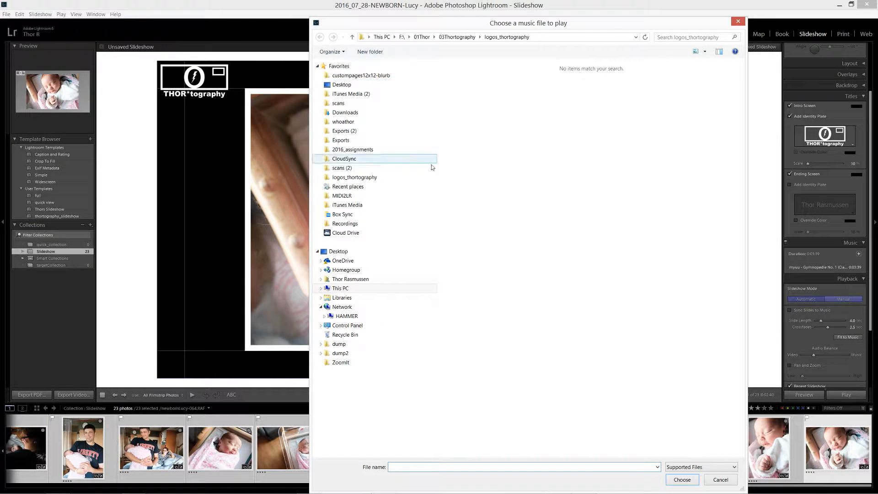
pyautogui.click(342, 85)
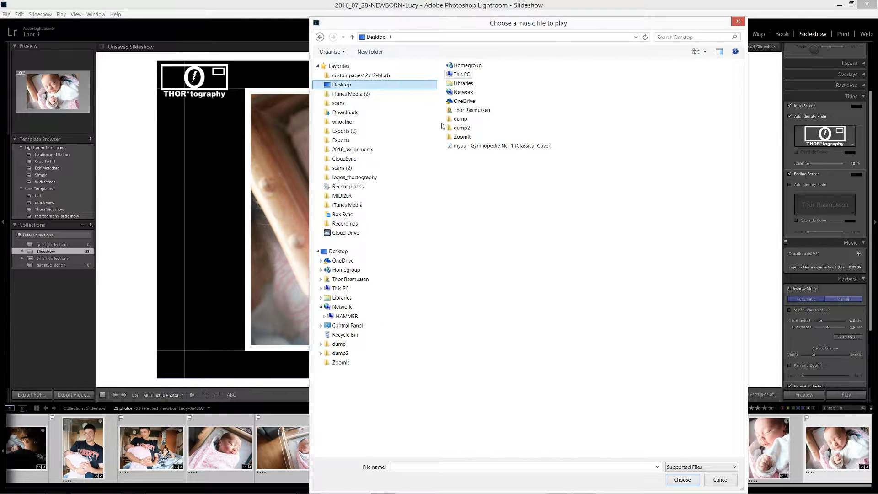
pyautogui.click(499, 146)
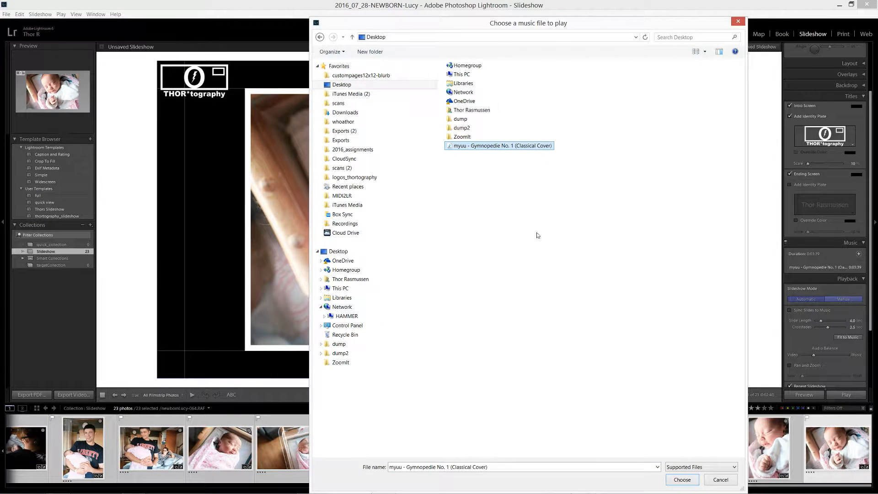
pyautogui.click(683, 479)
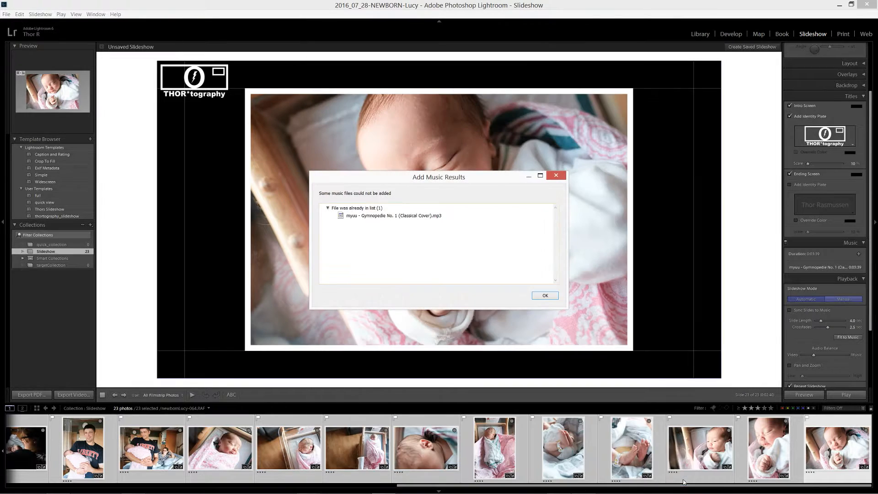
pyautogui.click(538, 297)
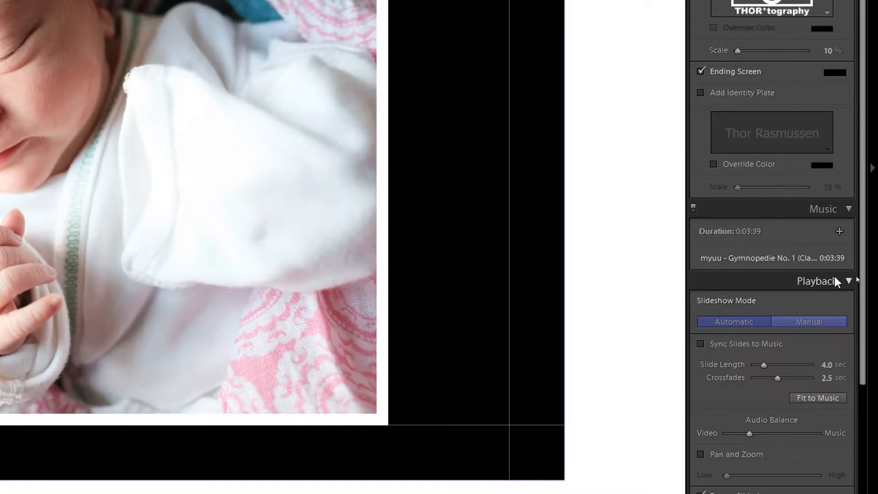
# Step: Set the playback slide length to 3.1 seconds and crossfades to 0.5 seconds, and turn off slideshow repeat
pyautogui.click(834, 282)
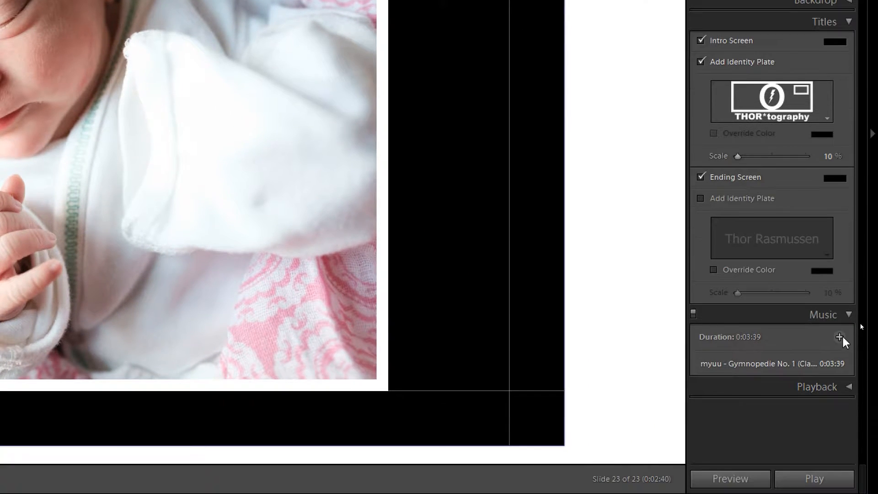
pyautogui.click(839, 387)
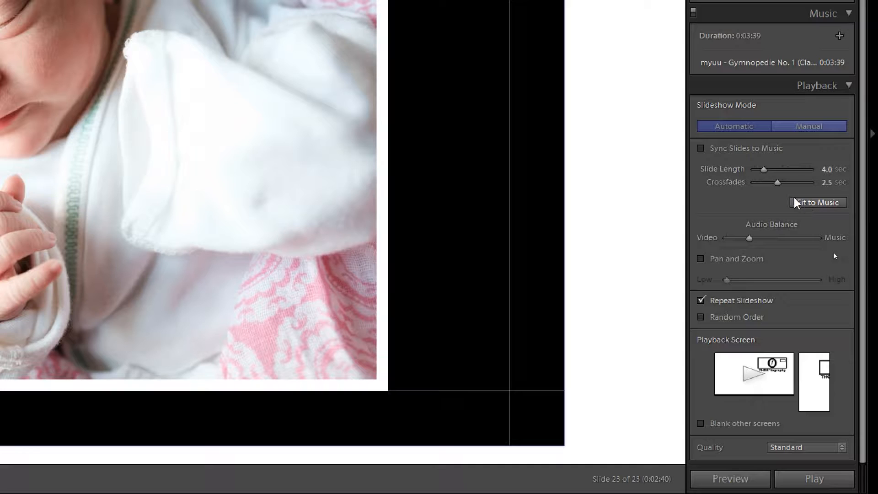
pyautogui.moveTo(765, 170)
pyautogui.mouseDown()
pyautogui.moveTo(770, 175)
pyautogui.moveTo(755, 173)
pyautogui.mouseUp()
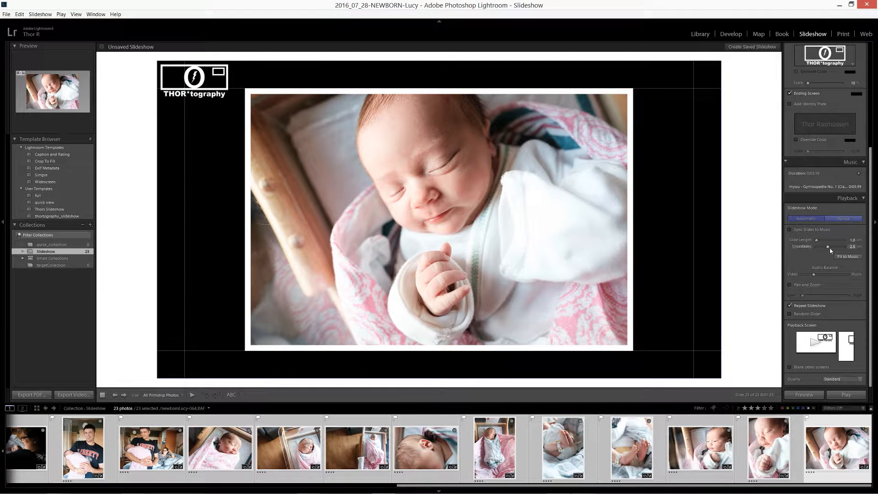
pyautogui.moveTo(830, 249)
pyautogui.mouseDown()
pyautogui.moveTo(820, 242)
pyautogui.moveTo(822, 250)
pyautogui.mouseUp()
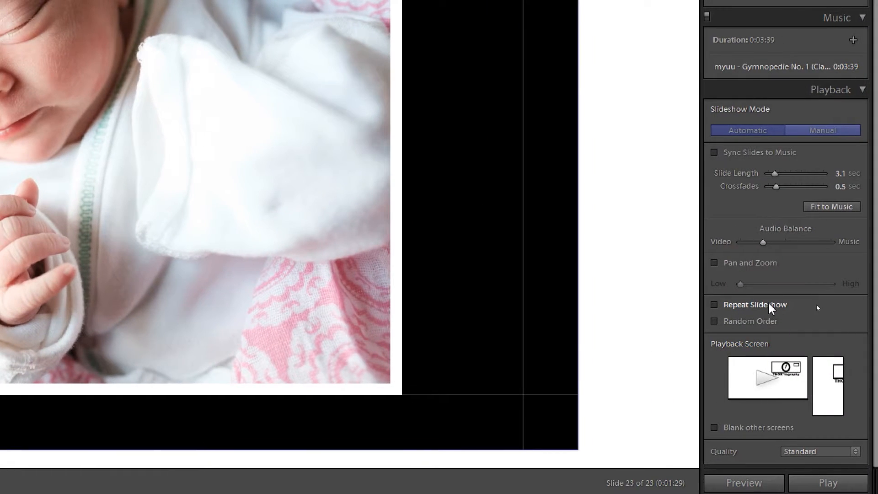
# Step: Try the Random Order and Blank other screens playback options, switching each one back off
pyautogui.click(756, 325)
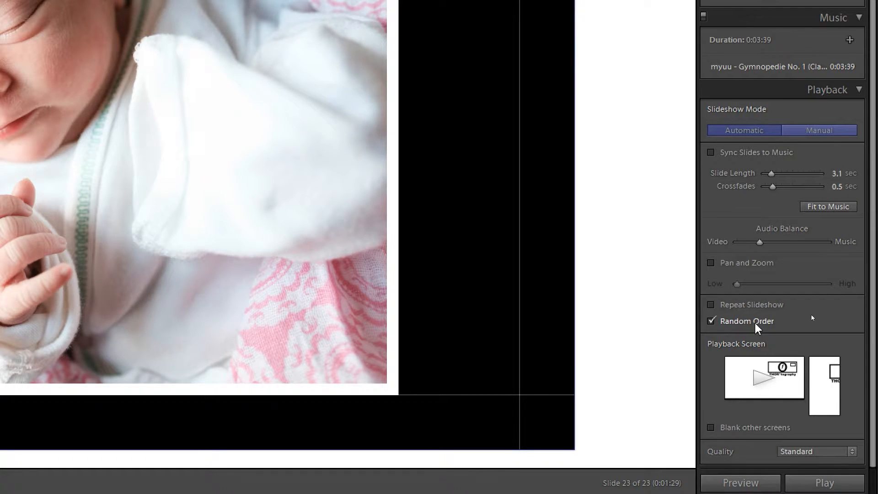
pyautogui.click(756, 325)
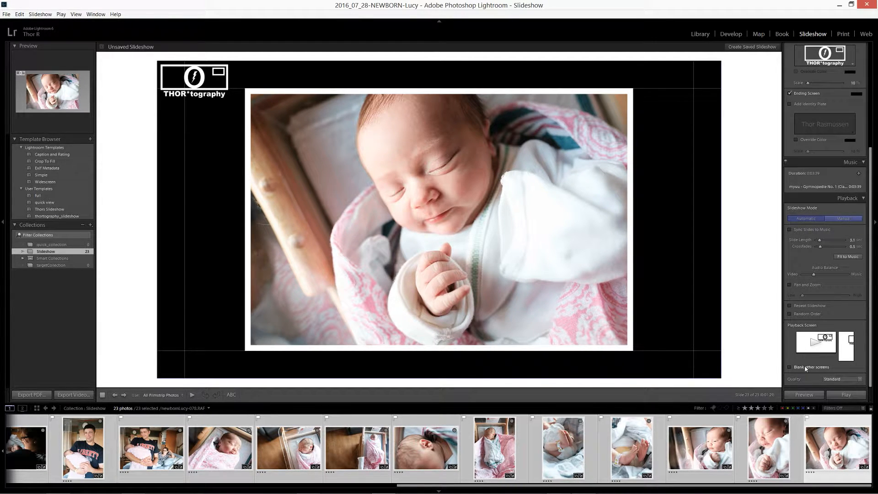
pyautogui.click(845, 380)
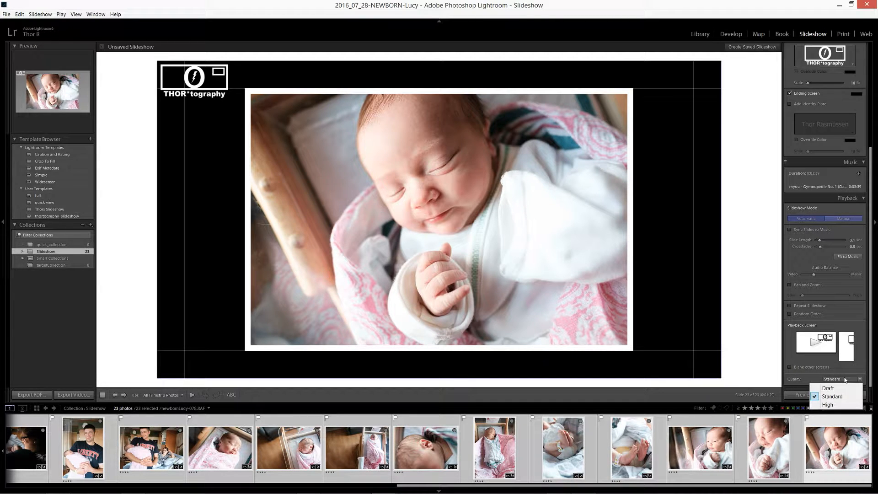
pyautogui.click(832, 376)
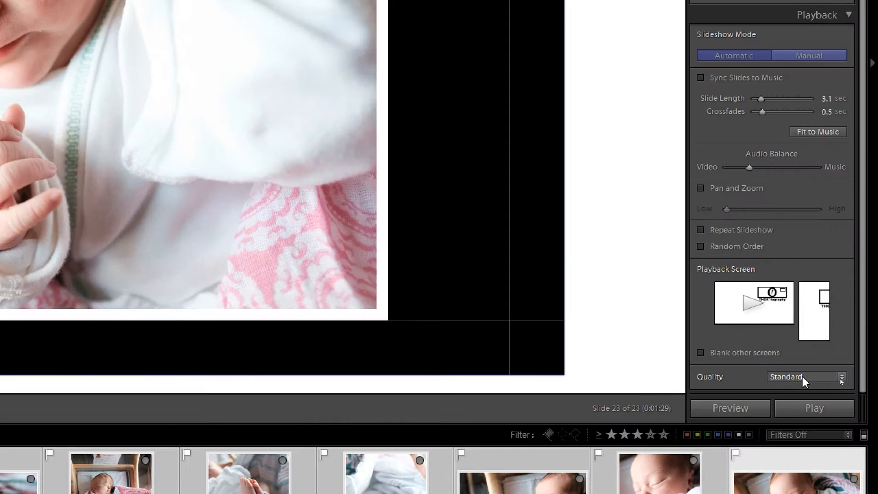
pyautogui.click(841, 379)
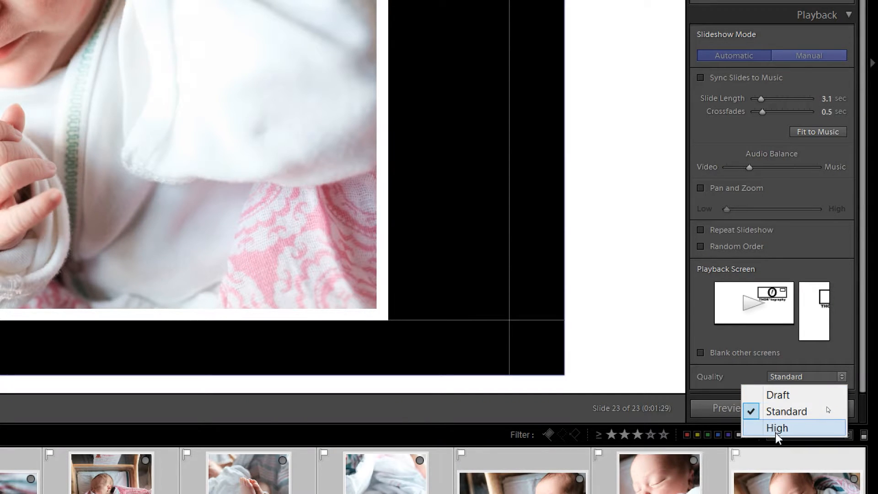
pyautogui.click(761, 353)
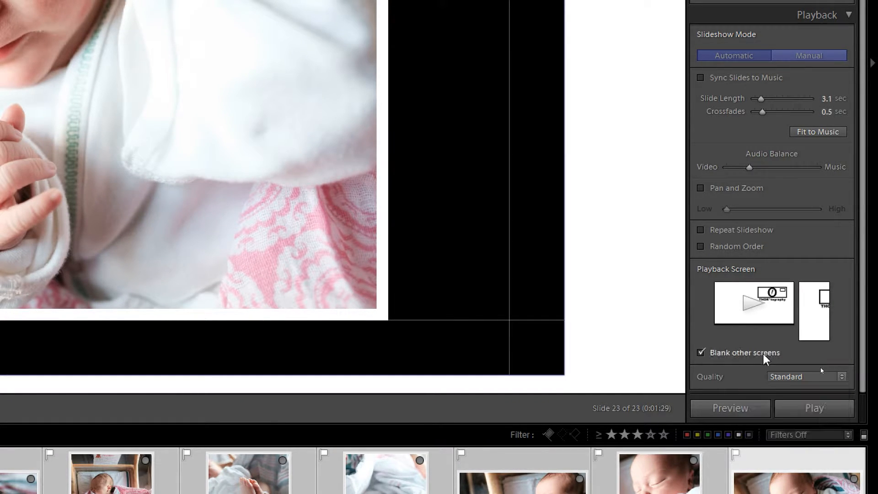
pyautogui.click(761, 354)
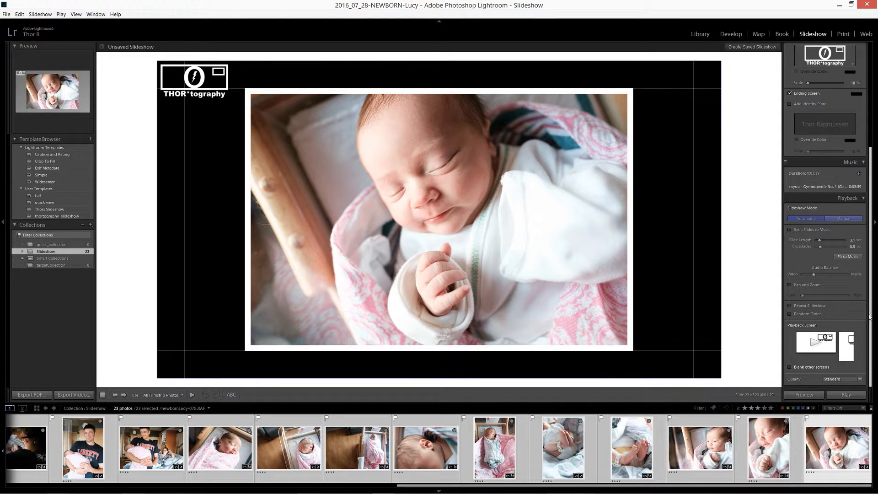
# Step: Save the current slideshow settings as a new template named "THOR*tography-Slideshow" in the User Templates folder
pyautogui.click(863, 199)
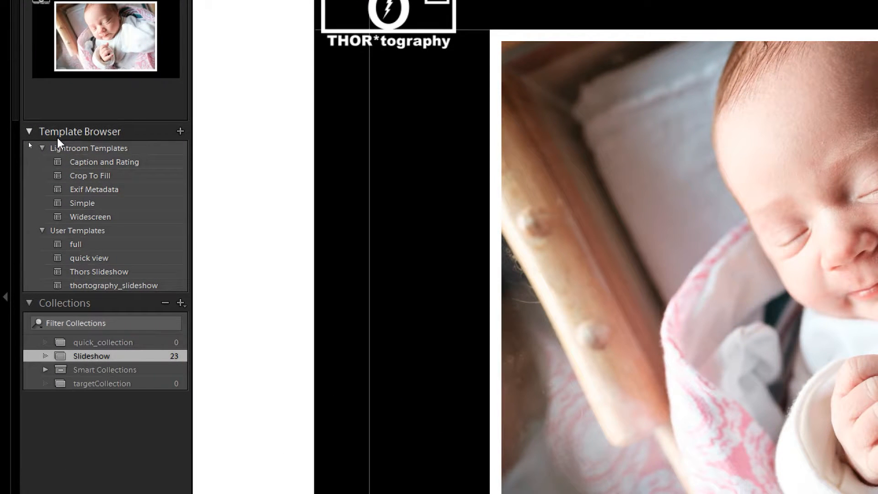
pyautogui.click(180, 131)
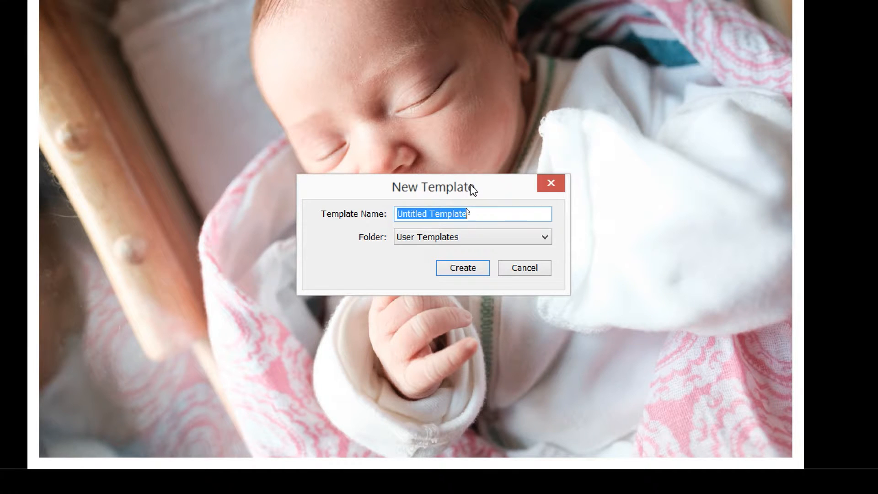
pyautogui.write('Thor')
pyautogui.press('BackSpace')
pyautogui.press('BackSpace')
pyautogui.press('BackSpace')
pyautogui.press('BackSpace')
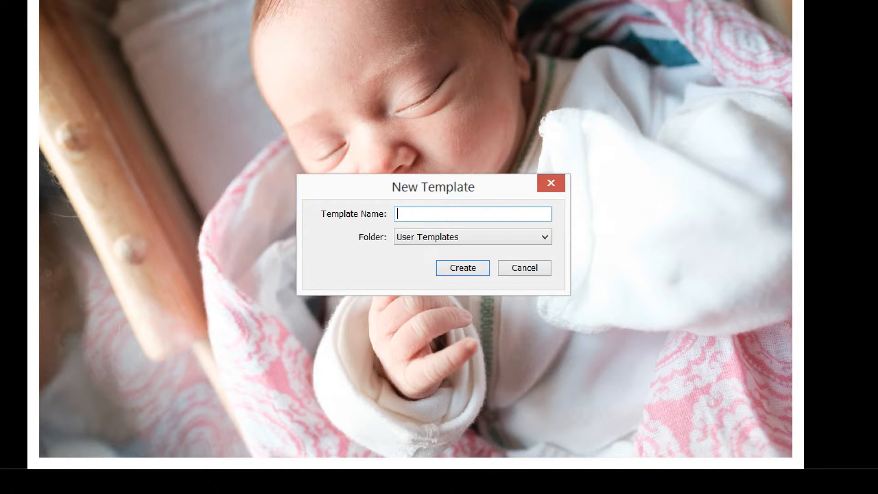
pyautogui.write('THOR*tography-Slideshow')
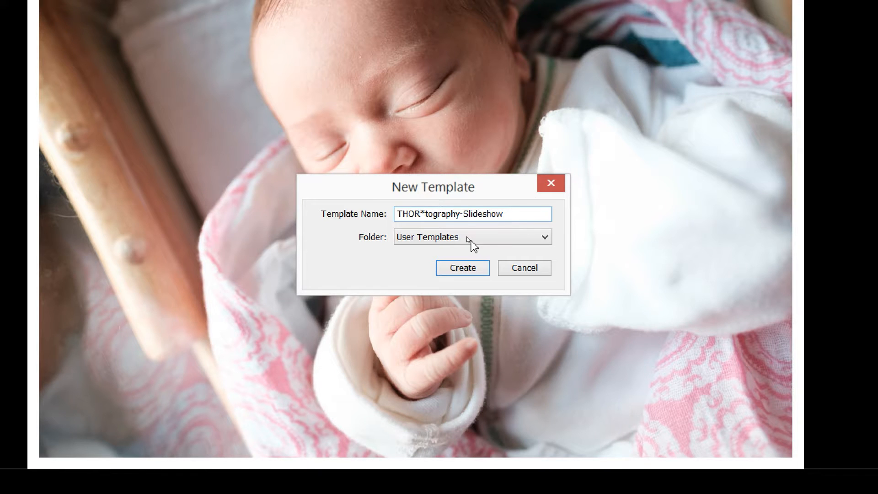
pyautogui.click(467, 271)
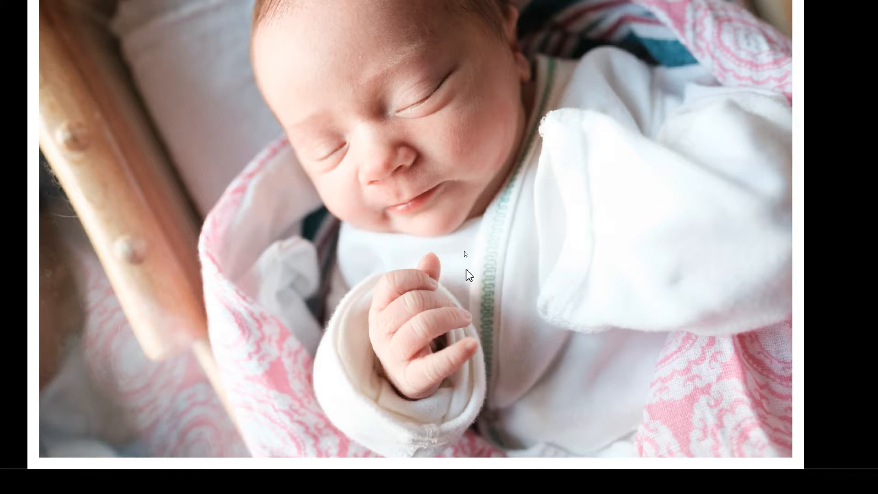
# Step: Recheck the backdrop settings and preview the slideshow inside the slide editor
pyautogui.press('Escape')
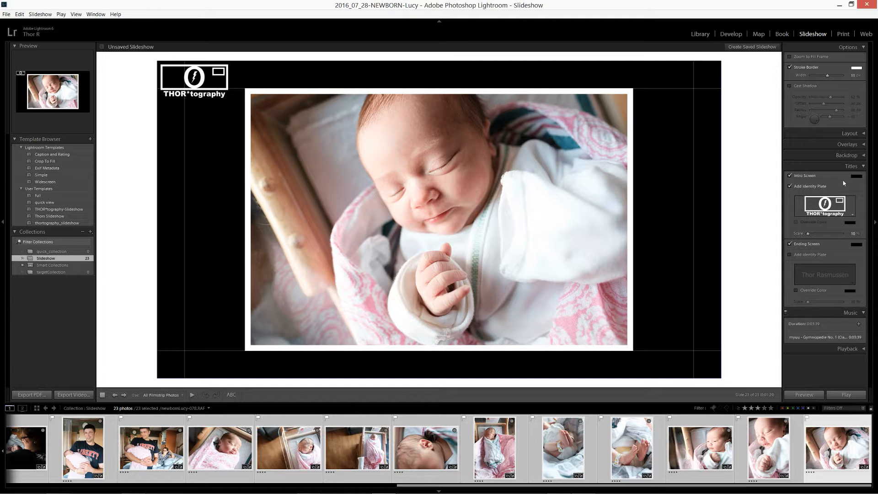
pyautogui.click(864, 156)
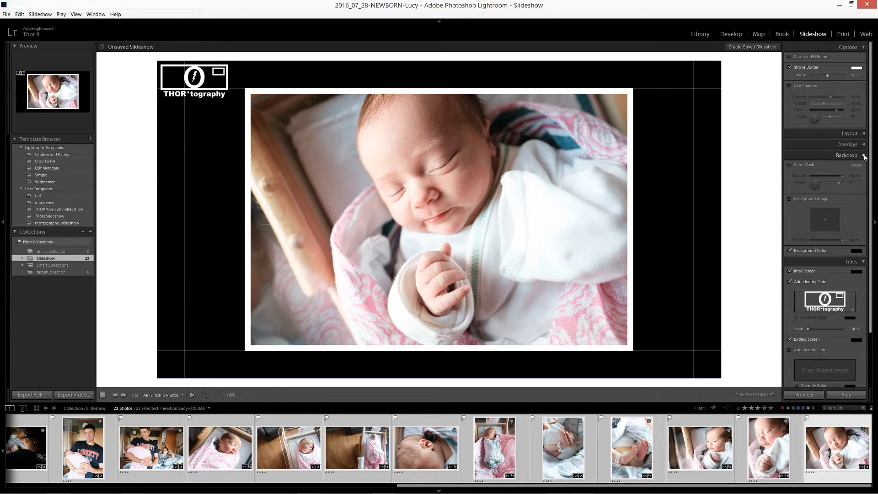
pyautogui.click(864, 156)
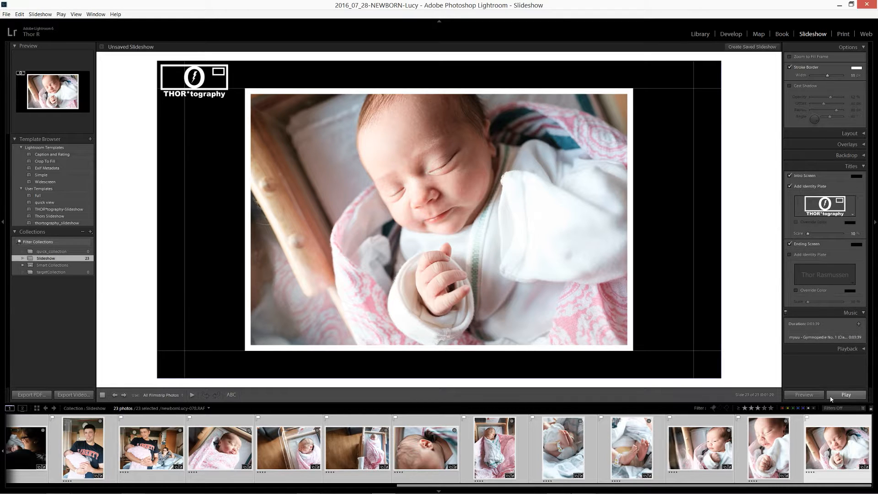
pyautogui.click(814, 397)
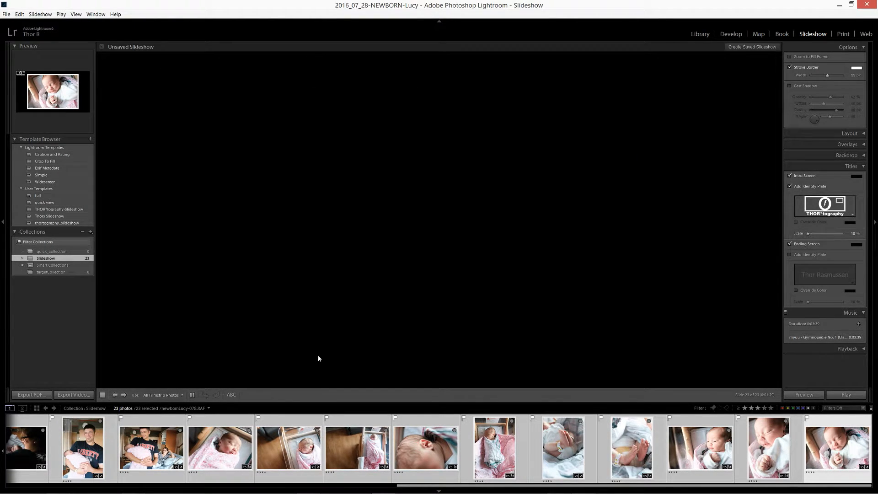
# Step: Stop the preview and select only the first filmstrip photo, newbornLucy-001.RAF, as the starting slide
pyautogui.click(92, 447)
pyautogui.click(104, 396)
pyautogui.scroll(5, 76, 462)
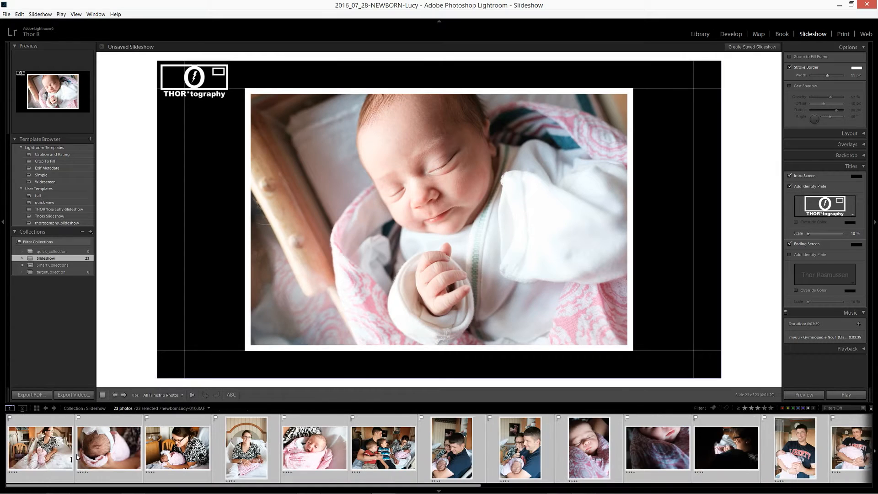
pyautogui.click(41, 453)
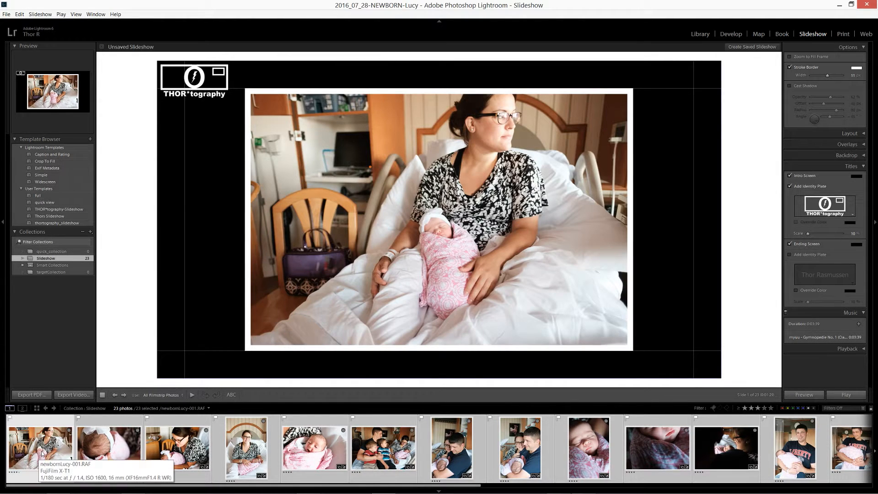
pyautogui.click(41, 453)
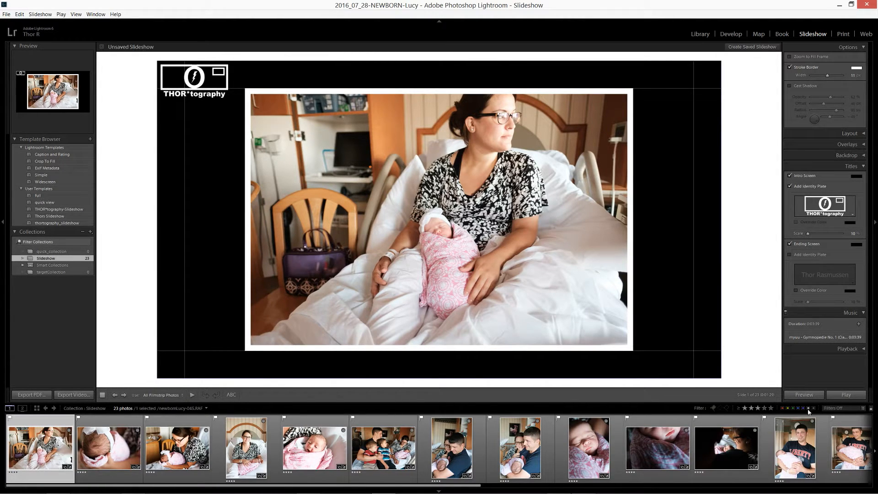
# Step: Test slideshow playback from the first photo, both full screen and as an in-editor preview
pyautogui.click(847, 396)
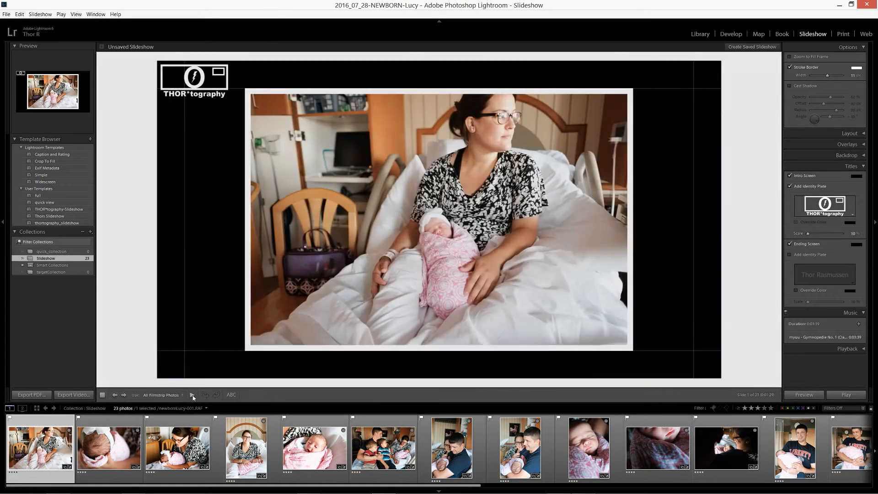
pyautogui.click(193, 398)
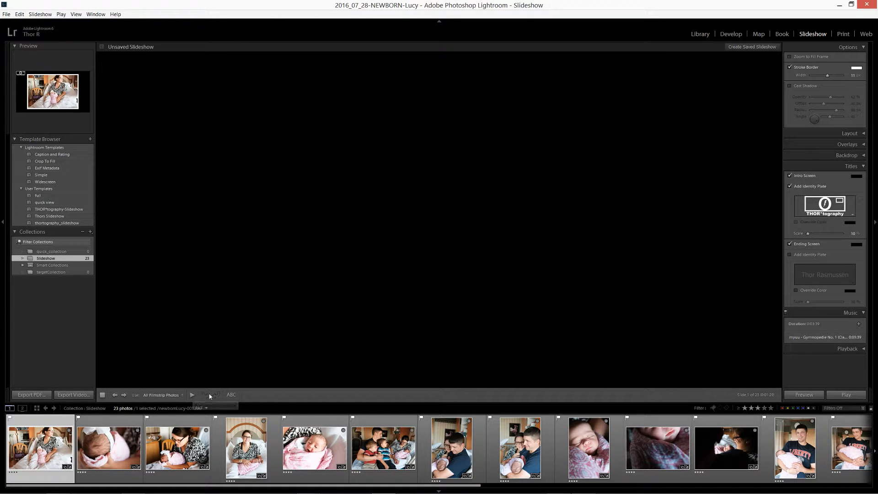
pyautogui.click(823, 398)
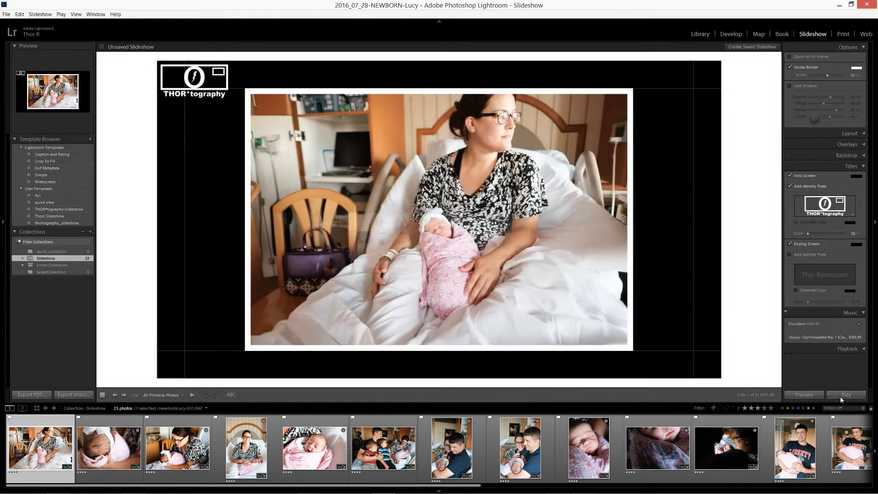
pyautogui.click(841, 398)
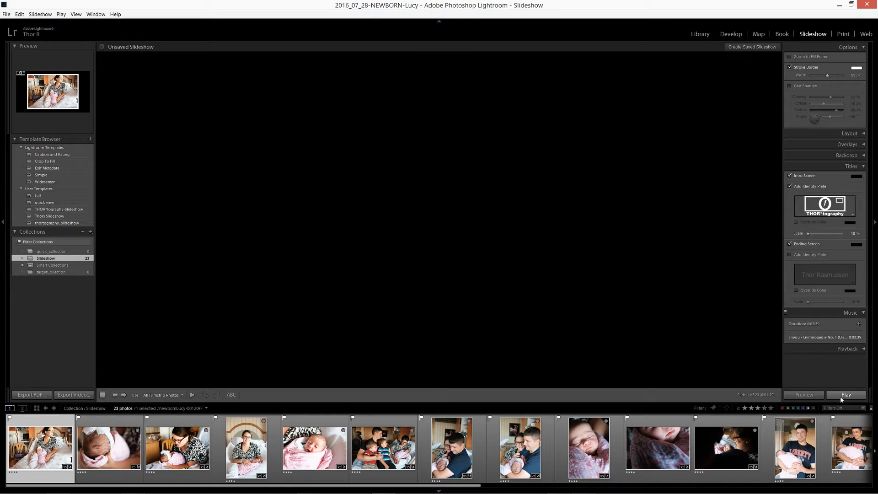
pyautogui.click(192, 395)
pyautogui.click(192, 395)
# Step: Turn off the intro screen and test the slideshow in preview and full-screen playback
pyautogui.click(790, 175)
pyautogui.click(790, 186)
pyautogui.click(806, 394)
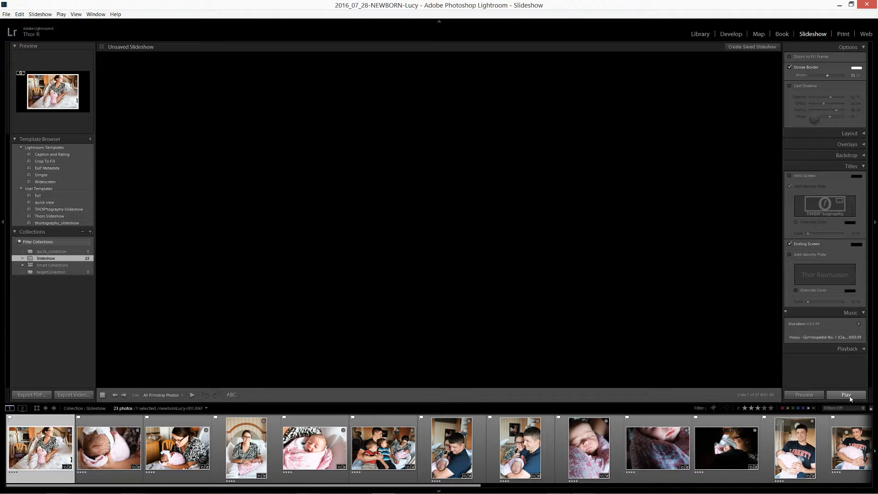
pyautogui.click(847, 395)
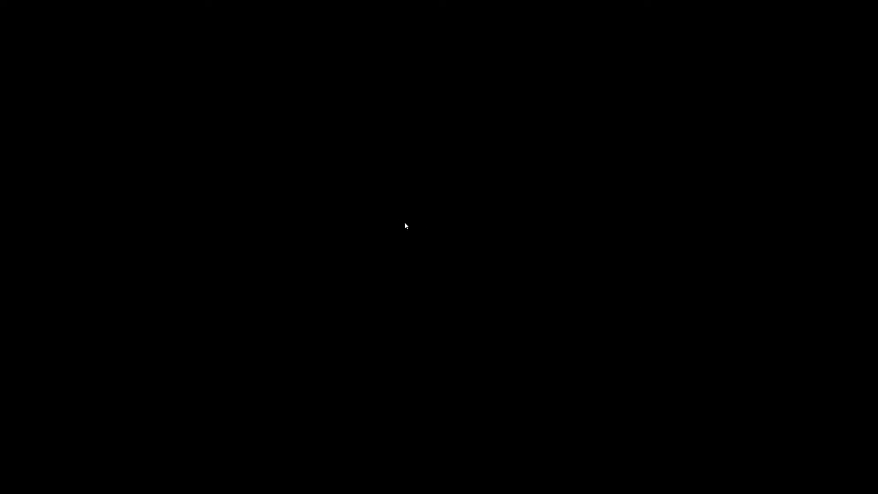
pyautogui.press('Escape')
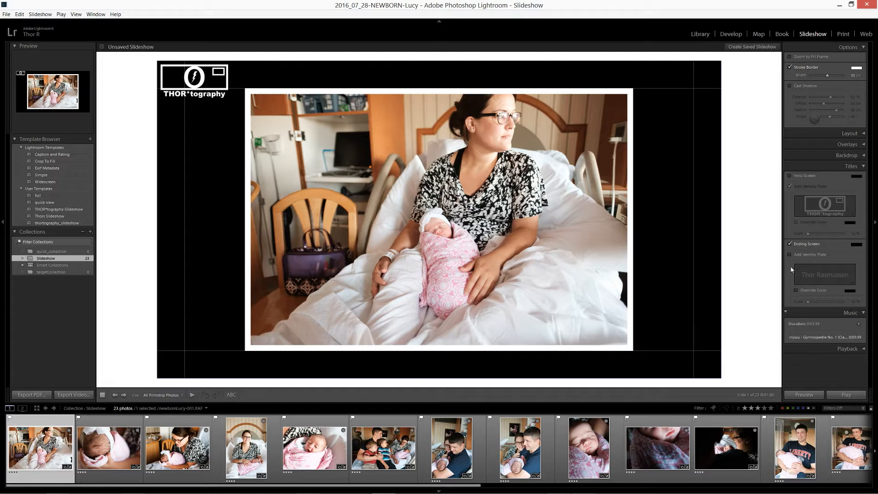
# Step: Start the in-editor slideshow preview again and turn the intro screen back on
pyautogui.click(812, 396)
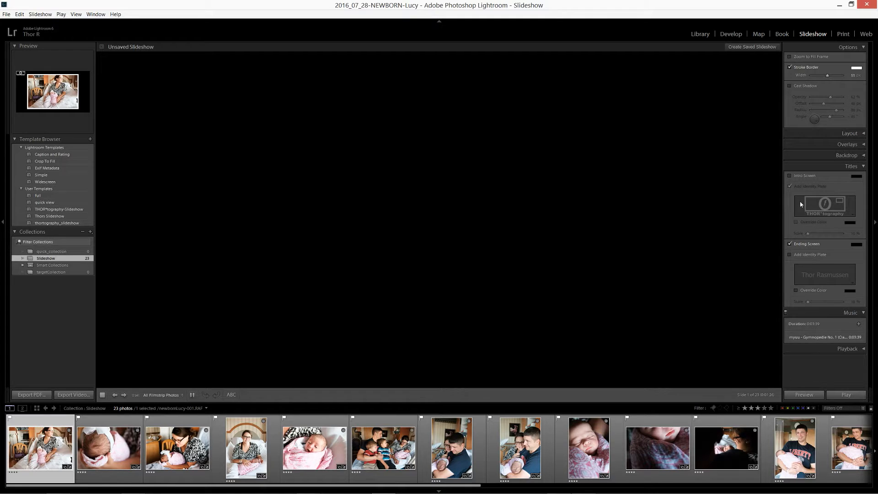
pyautogui.click(796, 177)
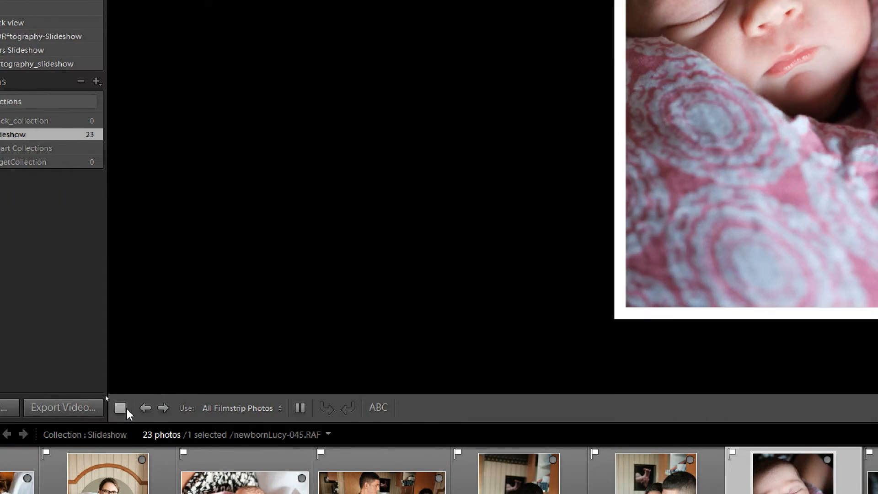
# Step: Stop the preview and set up a video export of the slideshow with the 1080p (16:9) video preset
pyautogui.click(121, 407)
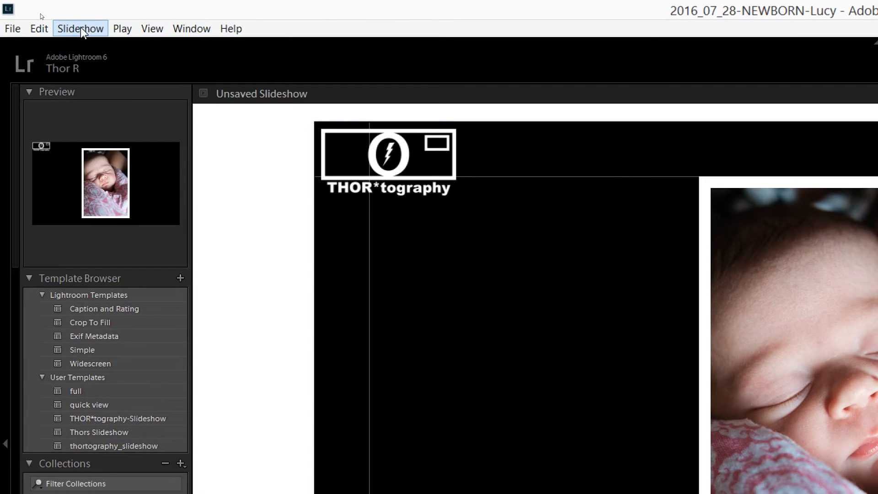
pyautogui.click(43, 16)
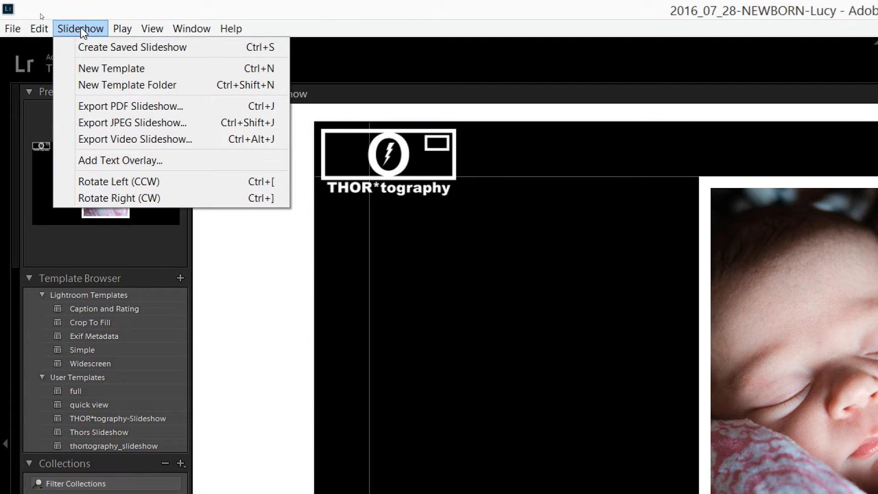
pyautogui.click(104, 142)
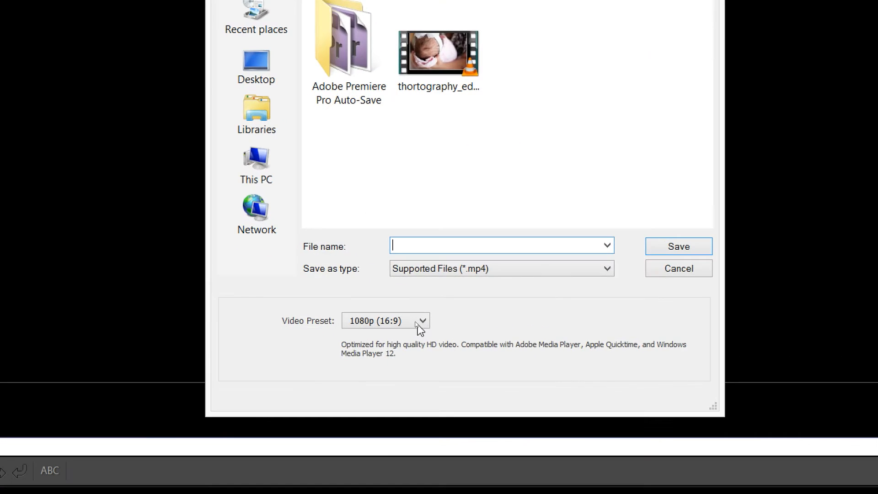
pyautogui.click(414, 321)
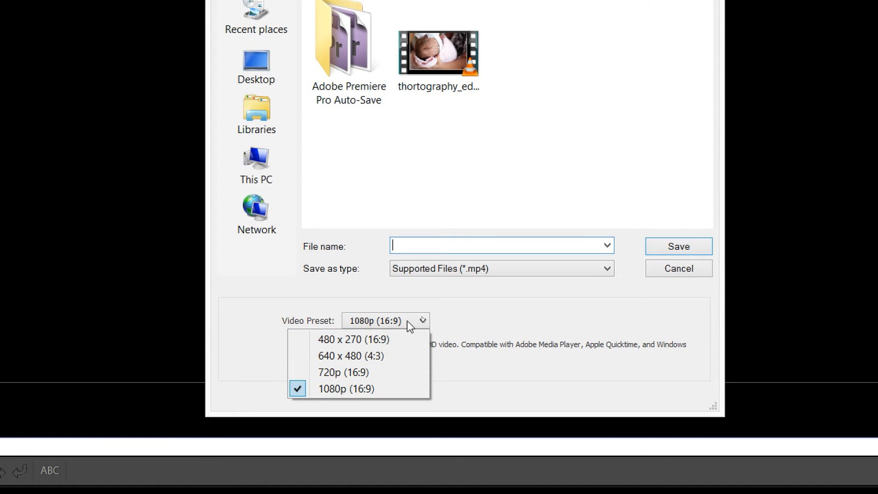
pyautogui.click(463, 301)
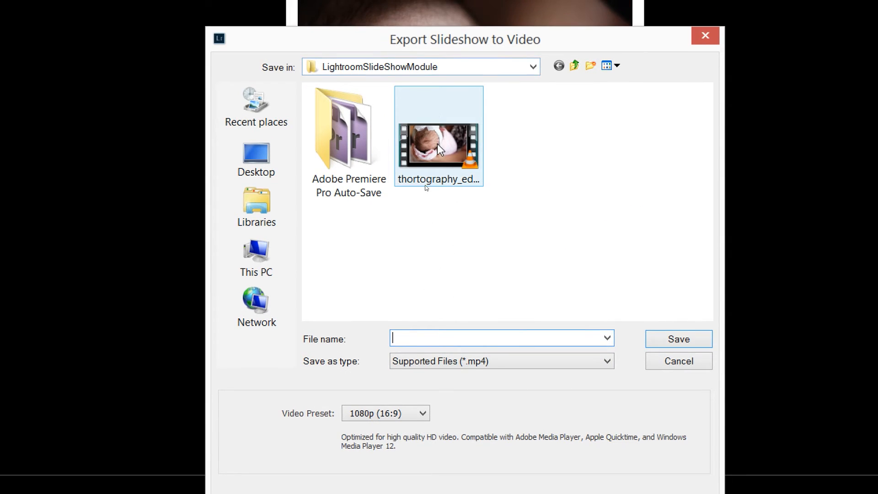
# Step: Export the video as thortography_education_lightroom-slideshow.mp4 in the LightroomSlideShowModule folder, replacing the existing file
pyautogui.click(437, 143)
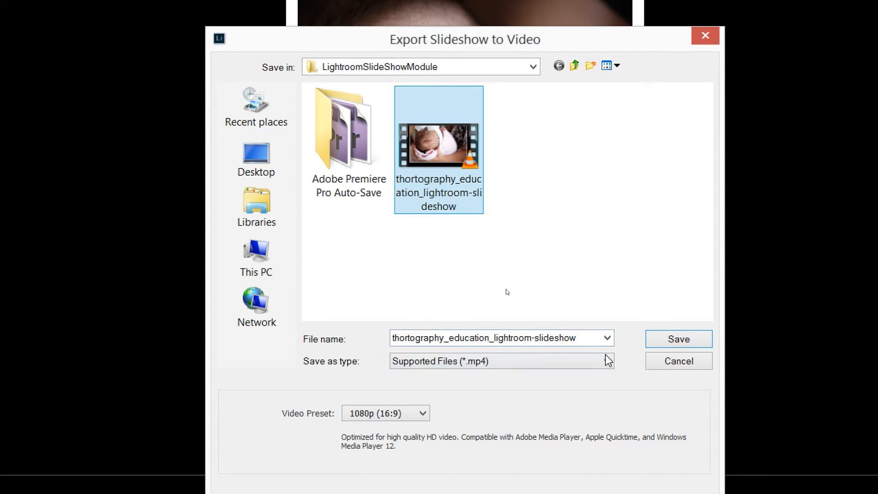
pyautogui.click(680, 340)
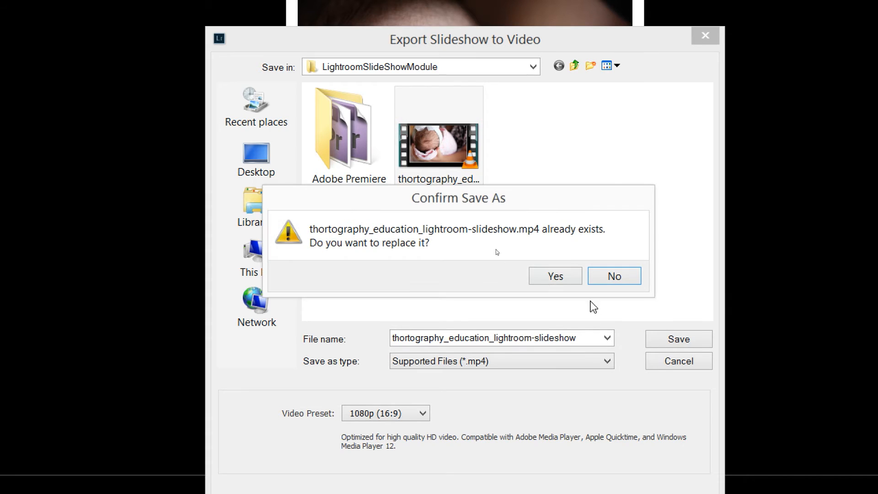
pyautogui.click(555, 276)
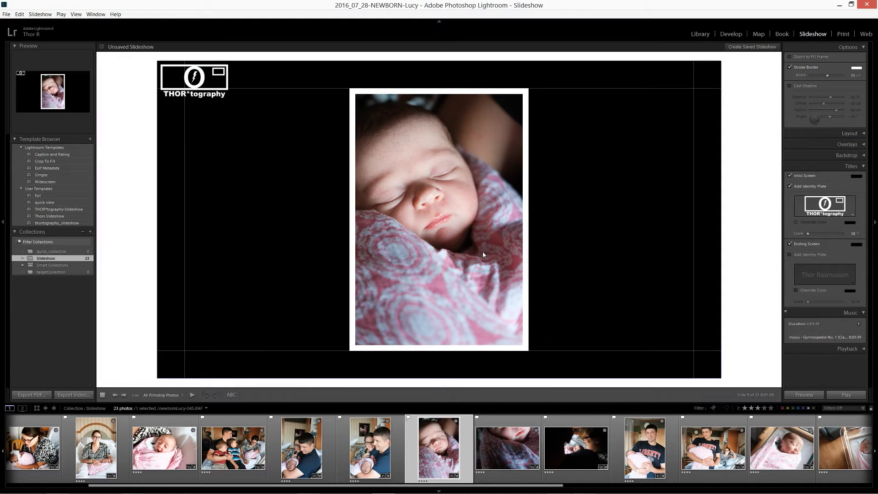